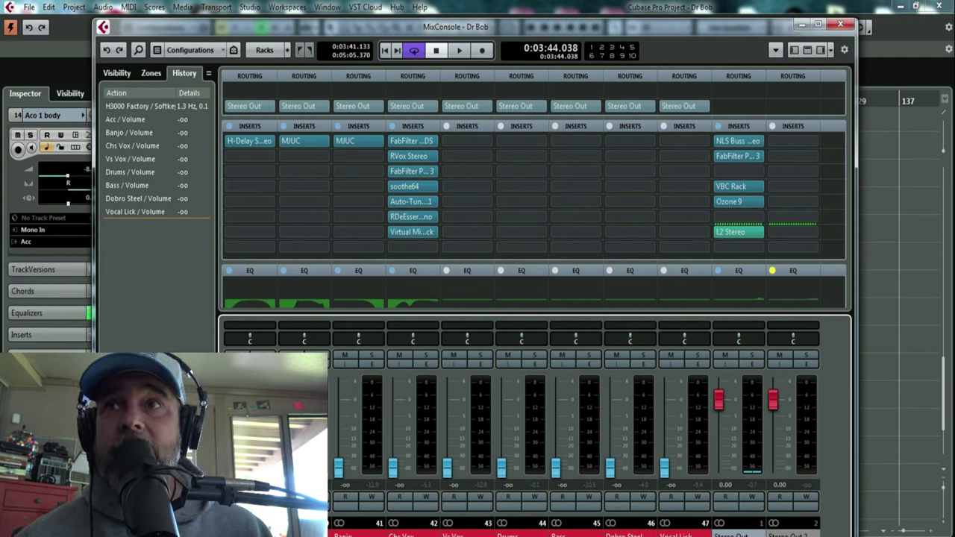
Close the MixConsole to show the arrangement's tracks and audio events
{"action": "scroll", "coordinate": [533, 417], "scroll_direction": "left", "scroll_amount": 15}
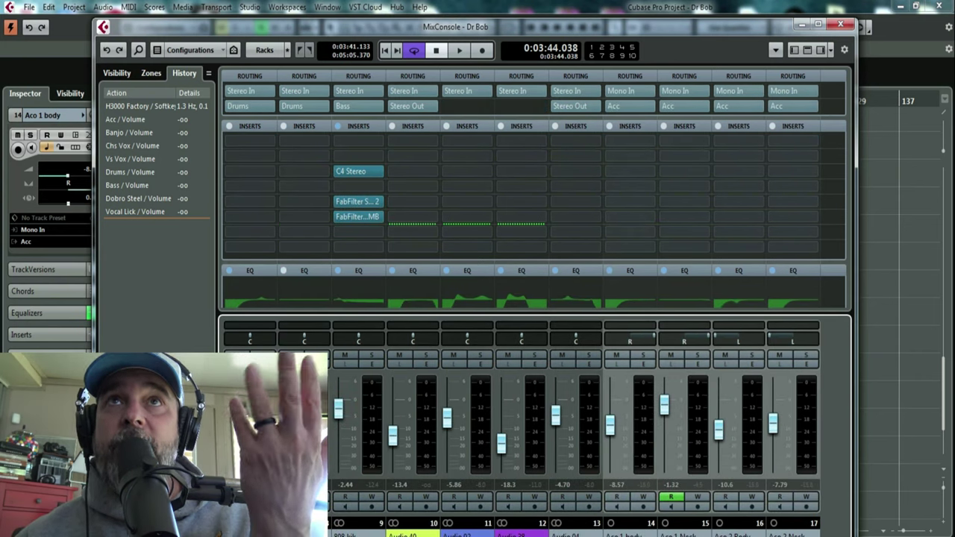
{"action": "scroll", "coordinate": [533, 417], "scroll_direction": "right", "scroll_amount": 18}
{"action": "scroll", "coordinate": [533, 418], "scroll_direction": "right", "scroll_amount": 11}
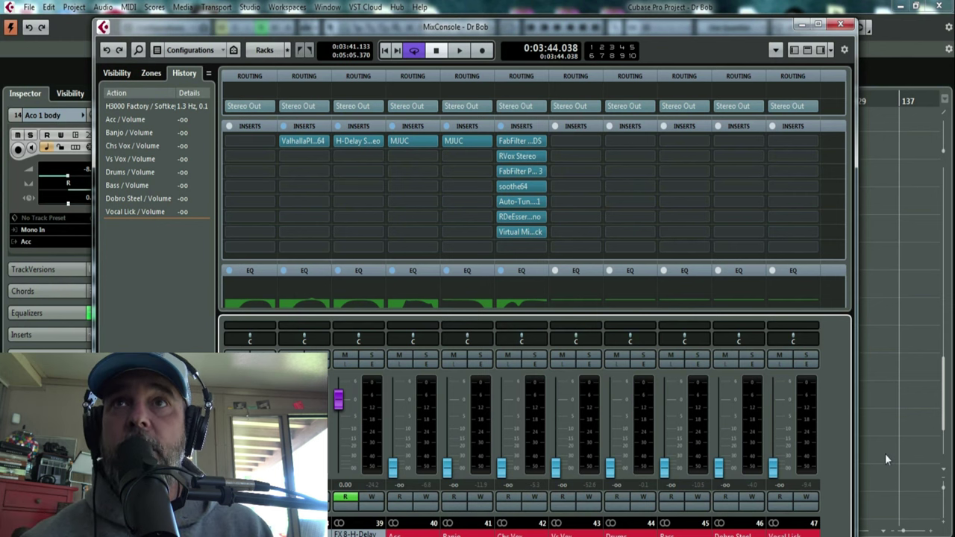
{"action": "key", "text": "F3"}
Zoom the ruler in on the chorus cycle range around bars 73–97
{"action": "scroll", "coordinate": [543, 430], "scroll_direction": "down", "scroll_amount": 4}
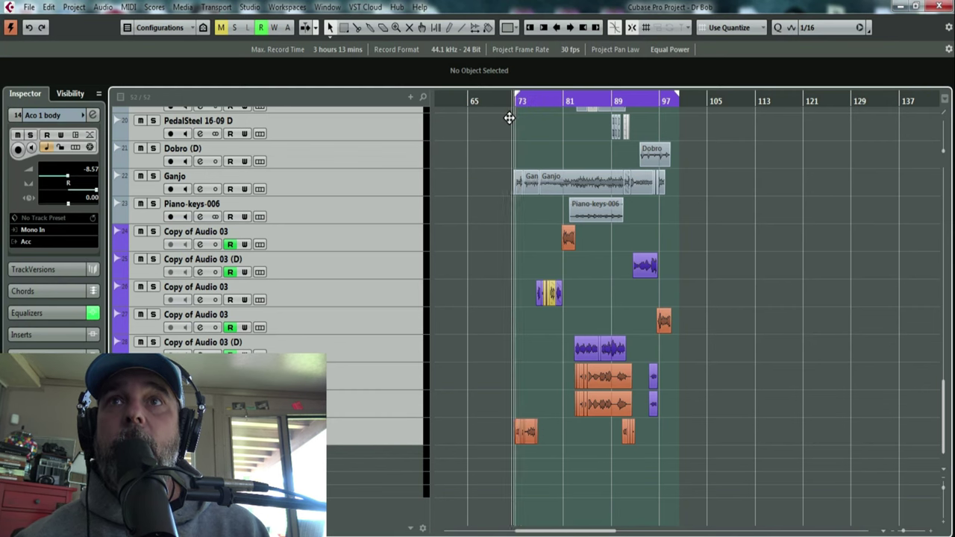
{"action": "left_click_drag", "start_coordinate": [507, 111], "coordinate": [508, 131]}
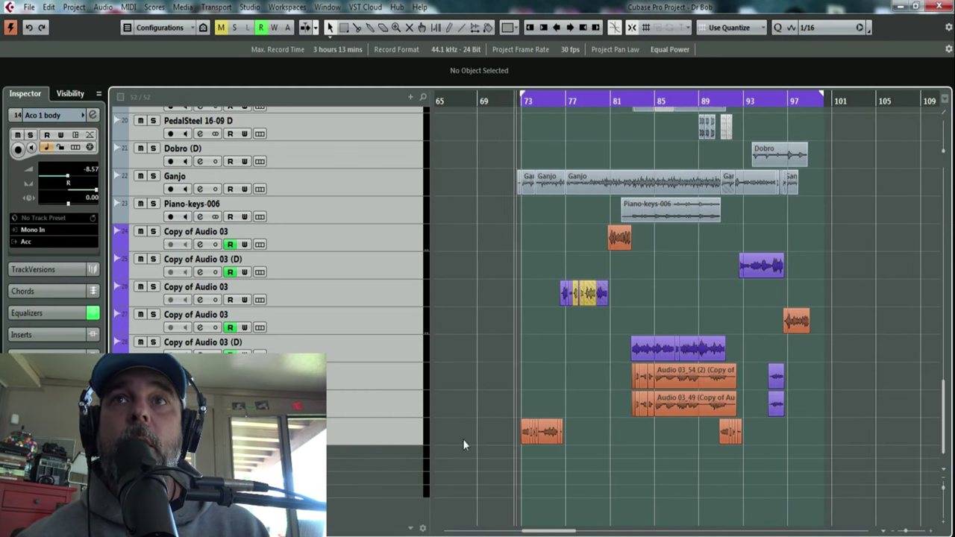
{"action": "scroll", "coordinate": [543, 439], "scroll_direction": "up", "scroll_amount": 8}
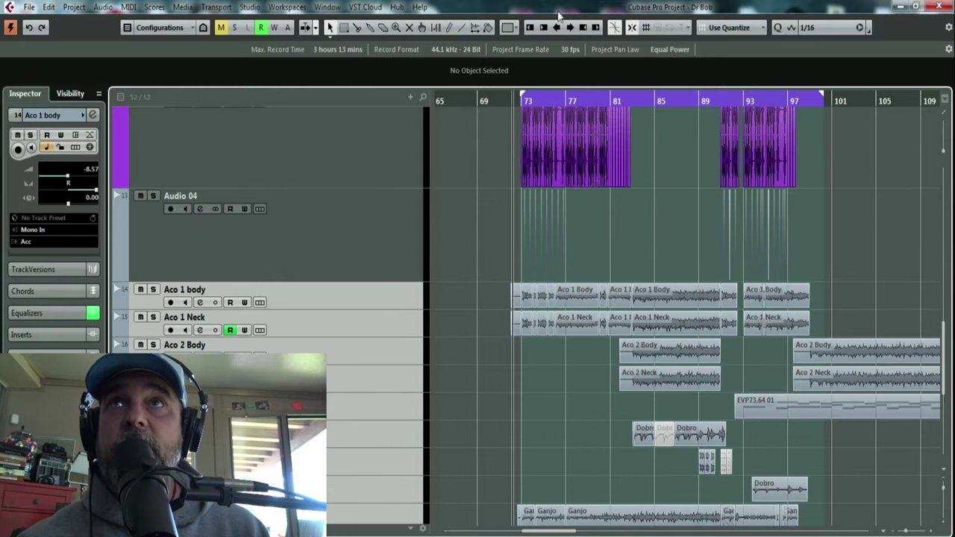
{"action": "scroll", "coordinate": [534, 131], "scroll_direction": "down", "scroll_amount": 3}
{"action": "scroll", "coordinate": [520, 233], "scroll_direction": "down", "scroll_amount": 5}
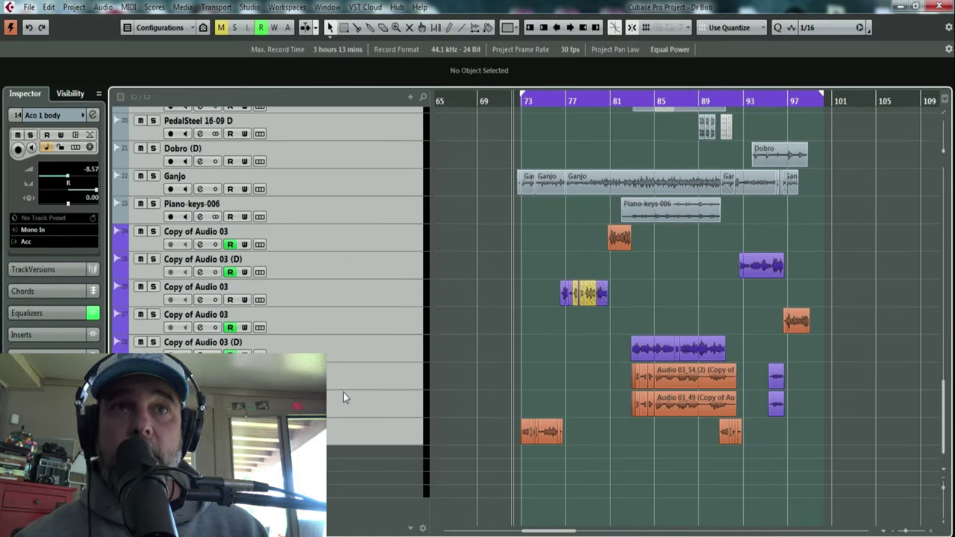
Reopen the MixConsole and raise the Vocal Lick, Drums and Banjo faders from silence
{"action": "key", "text": "F3"}
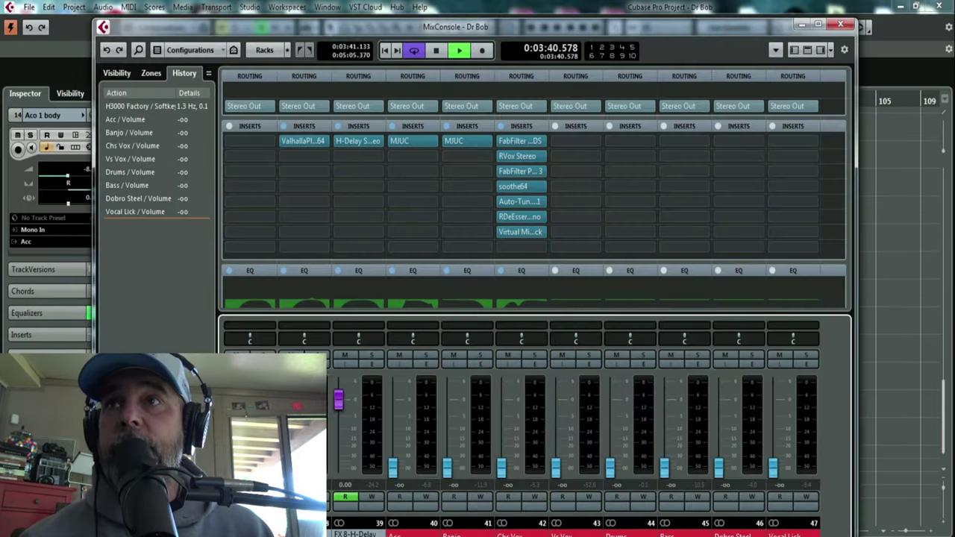
{"action": "left_click_drag", "start_coordinate": [773, 468], "coordinate": [774, 397]}
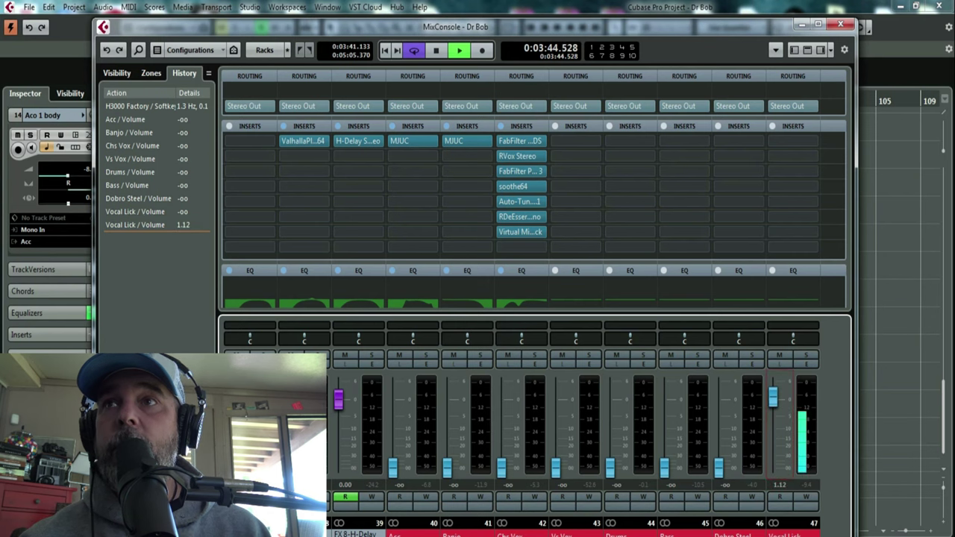
{"action": "scroll", "coordinate": [535, 417], "scroll_direction": "right", "scroll_amount": 2}
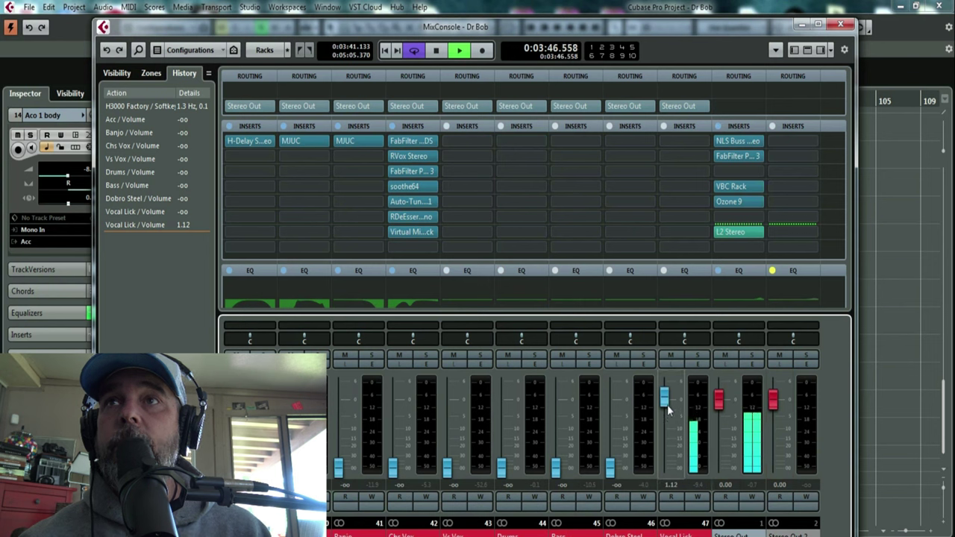
{"action": "left_click_drag", "start_coordinate": [667, 405], "coordinate": [668, 401]}
{"action": "left_click_drag", "start_coordinate": [496, 471], "coordinate": [504, 392]}
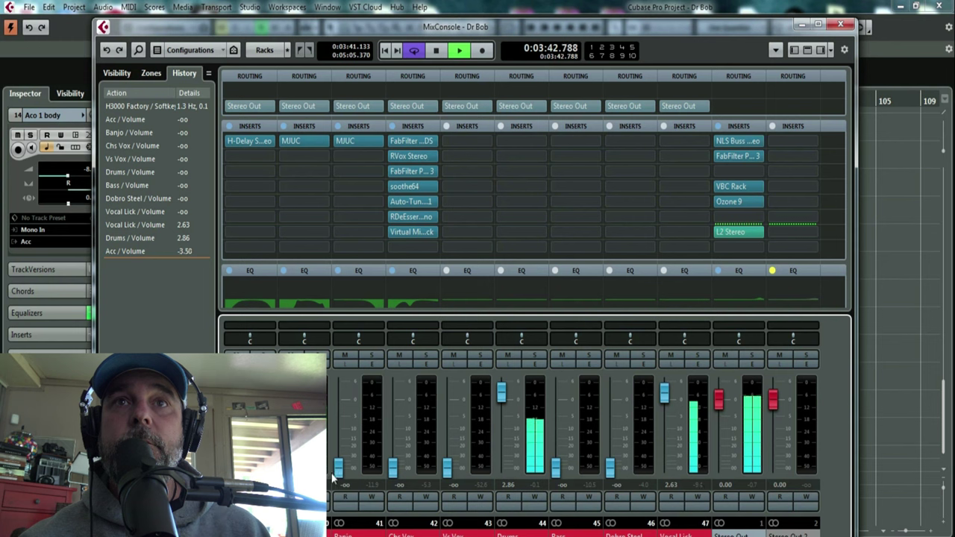
{"action": "left_click_drag", "start_coordinate": [335, 474], "coordinate": [335, 413]}
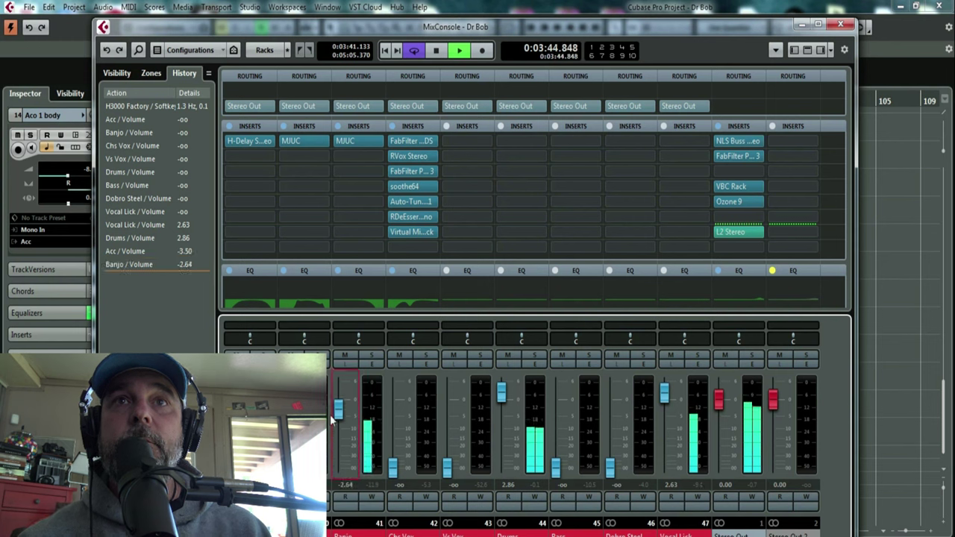
{"action": "scroll", "coordinate": [341, 418], "scroll_direction": "up", "scroll_amount": 1}
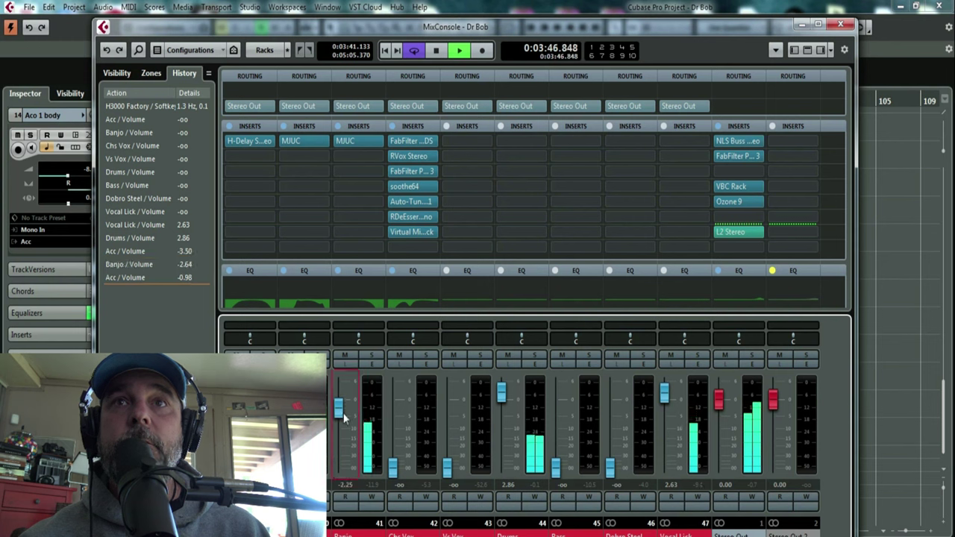
{"action": "scroll", "coordinate": [344, 410], "scroll_direction": "up", "scroll_amount": 2}
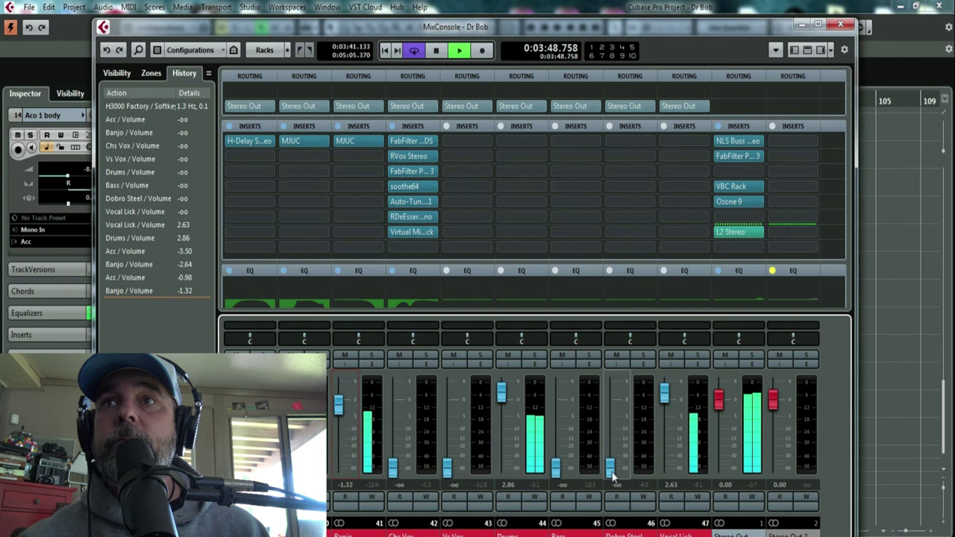
Check the arrangement, then raise the Vs Vox fader from silence to about 3.91
{"action": "key", "text": "F3"}
{"action": "scroll", "coordinate": [678, 408], "scroll_direction": "up", "scroll_amount": 6}
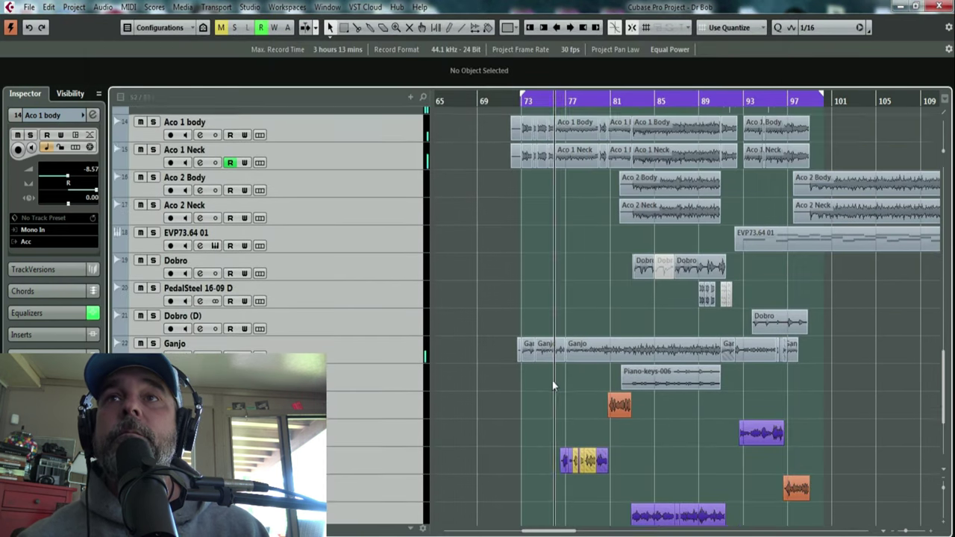
{"action": "scroll", "coordinate": [552, 386], "scroll_direction": "down", "scroll_amount": 2}
{"action": "key", "text": "F3"}
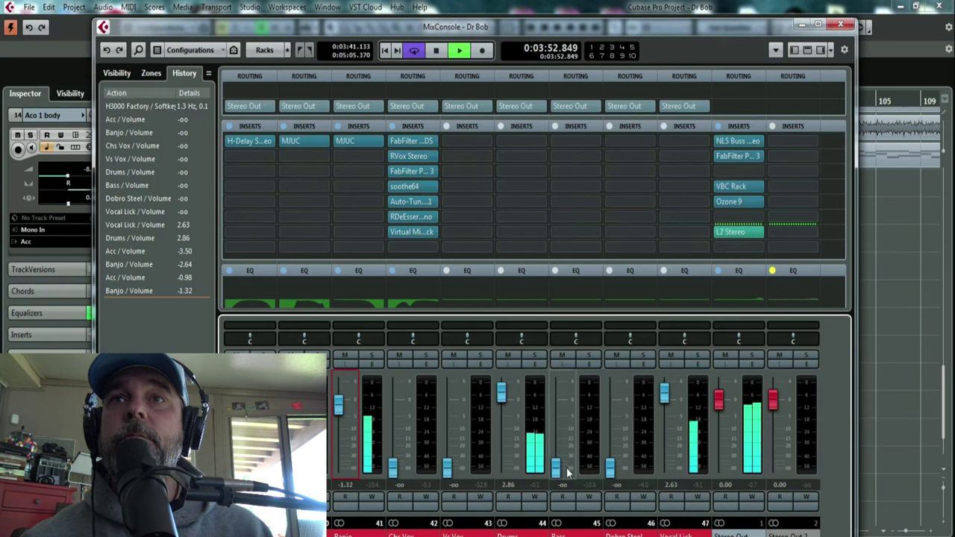
{"action": "left_click", "coordinate": [452, 453]}
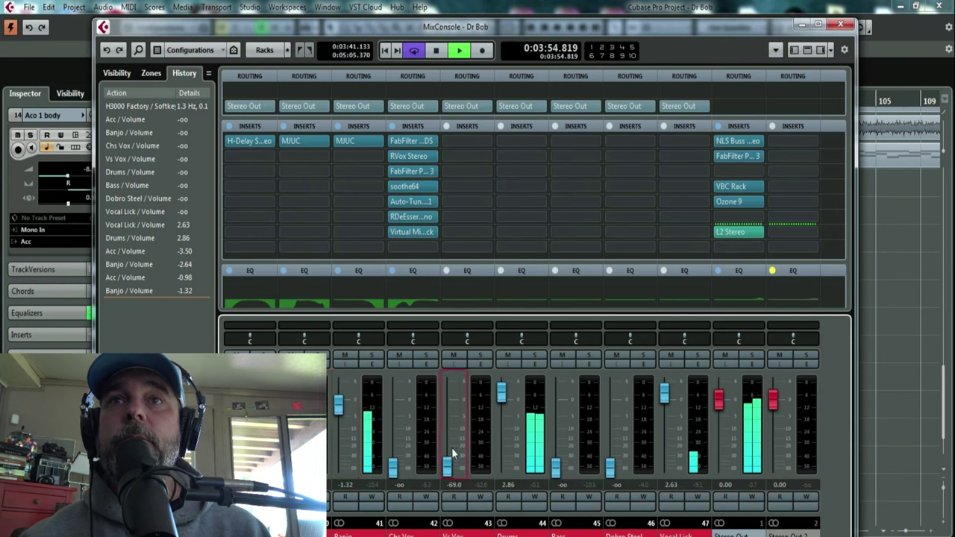
{"action": "left_click_drag", "start_coordinate": [452, 453], "coordinate": [452, 419]}
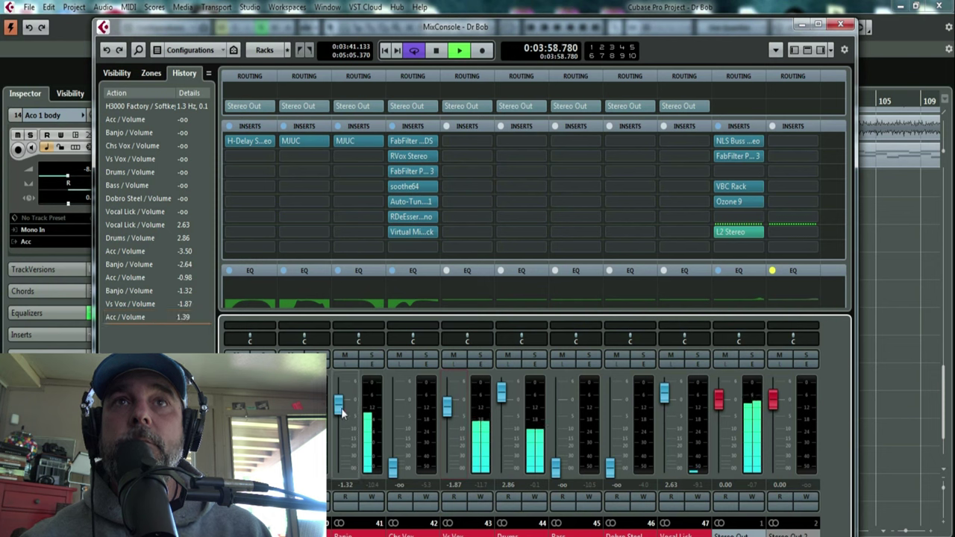
{"action": "left_click", "coordinate": [447, 412]}
{"action": "mouse_move", "coordinate": [448, 412]}
{"action": "left_mouse_down"}
{"action": "mouse_move", "coordinate": [448, 394]}
{"action": "mouse_move", "coordinate": [501, 398]}
{"action": "mouse_move", "coordinate": [447, 404]}
{"action": "left_mouse_up"}
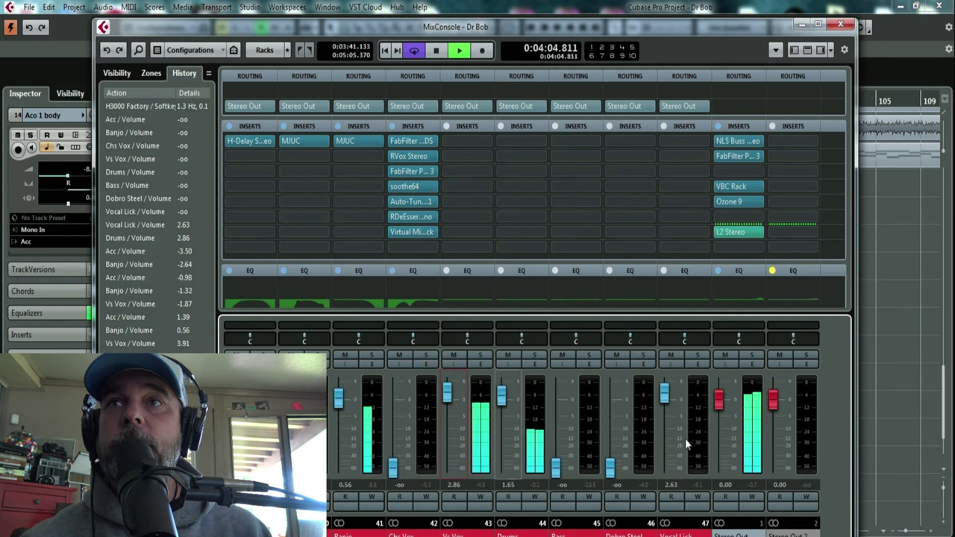
Ease Vocal Lick down, set Bass near -0.33 and Dobro Steel 0.00, and raise Chs Vox
{"action": "left_click_drag", "start_coordinate": [670, 399], "coordinate": [669, 402]}
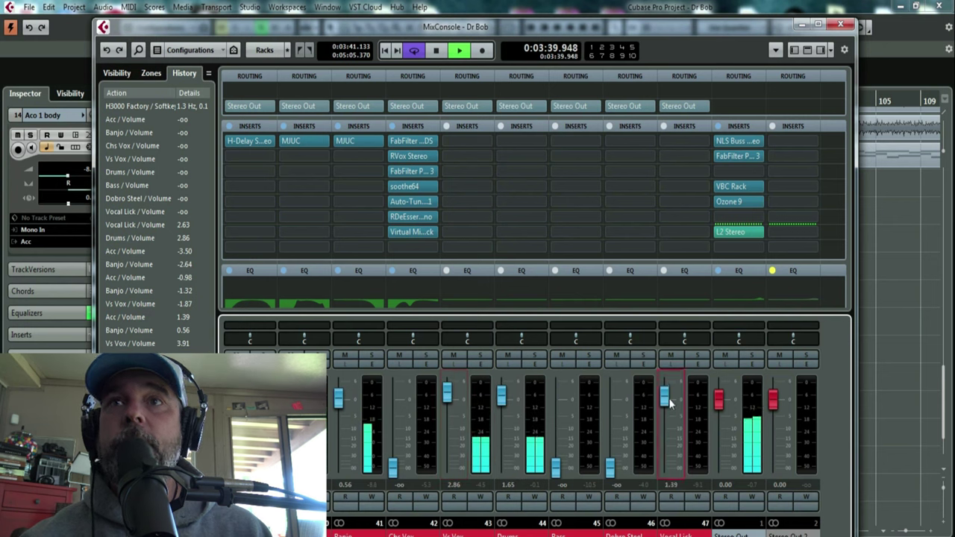
{"action": "left_click_drag", "start_coordinate": [565, 470], "coordinate": [572, 396]}
{"action": "left_click_drag", "start_coordinate": [610, 466], "coordinate": [610, 396]}
{"action": "left_click_drag", "start_coordinate": [393, 467], "coordinate": [396, 396]}
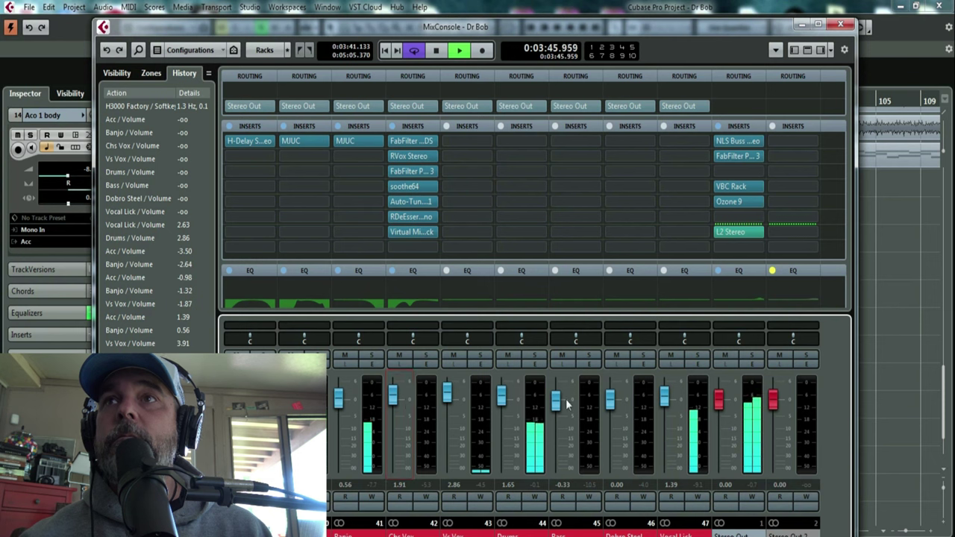
Raise Drums to 3.29 and open the Stereo Out VBC Rack plug-in
{"action": "left_click", "coordinate": [720, 405]}
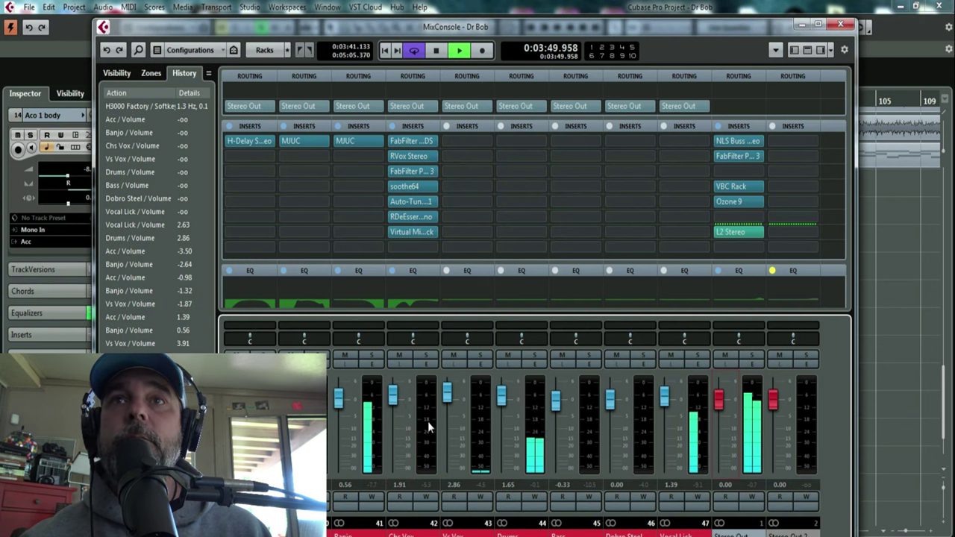
{"action": "left_click_drag", "start_coordinate": [509, 402], "coordinate": [451, 402]}
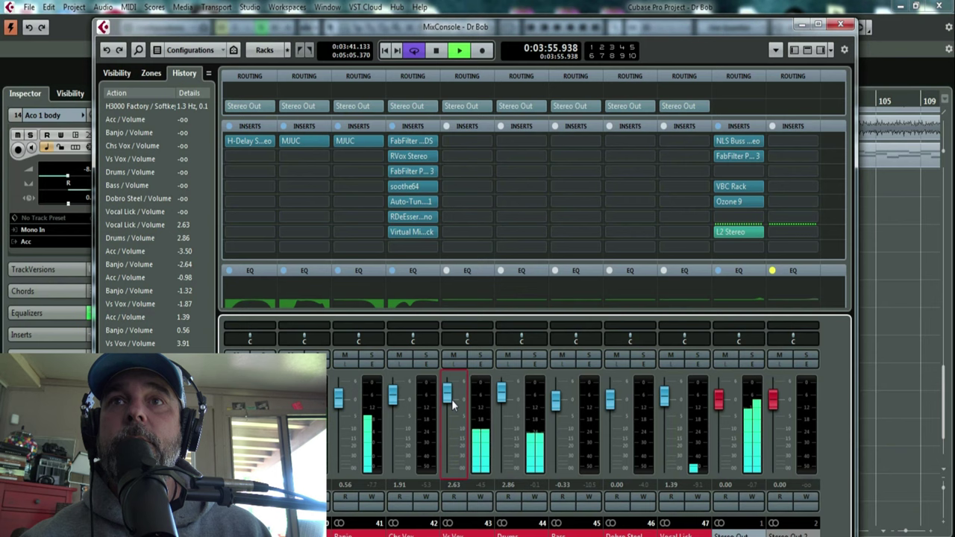
{"action": "left_click", "coordinate": [503, 405]}
{"action": "left_click_drag", "start_coordinate": [503, 405], "coordinate": [502, 400]}
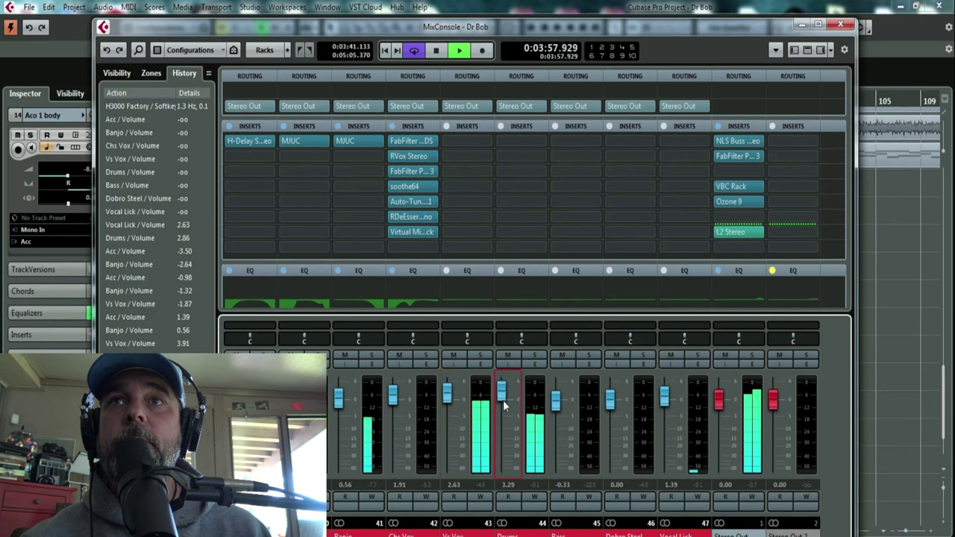
{"action": "left_click", "coordinate": [732, 190]}
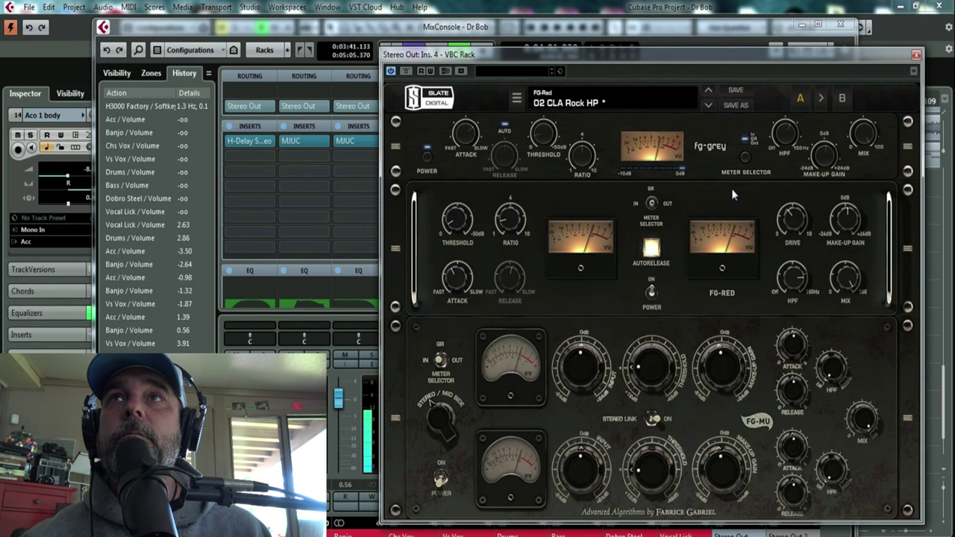
Close the VBC Rack, stop playback, and raise the Drums fader to 4.67
{"action": "left_click", "coordinate": [932, 202]}
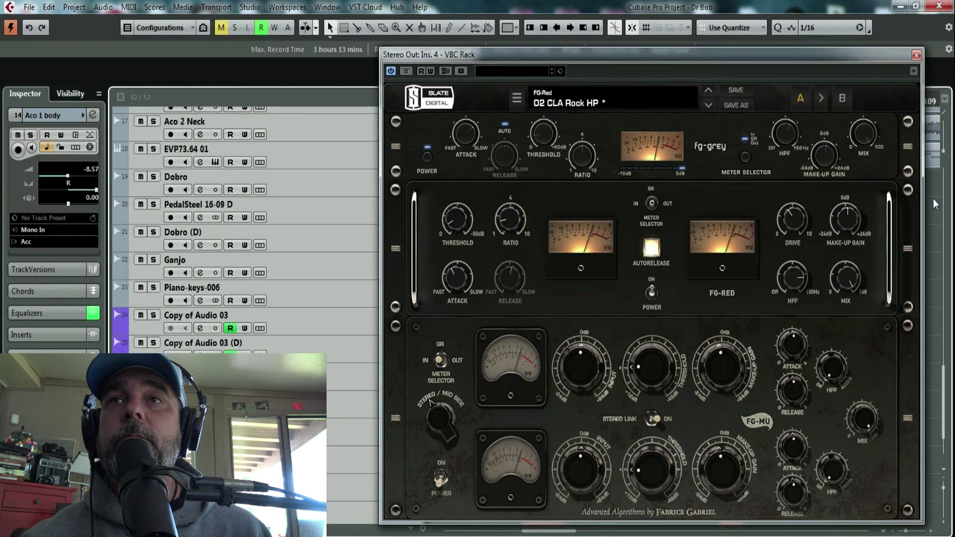
{"action": "left_click", "coordinate": [915, 56]}
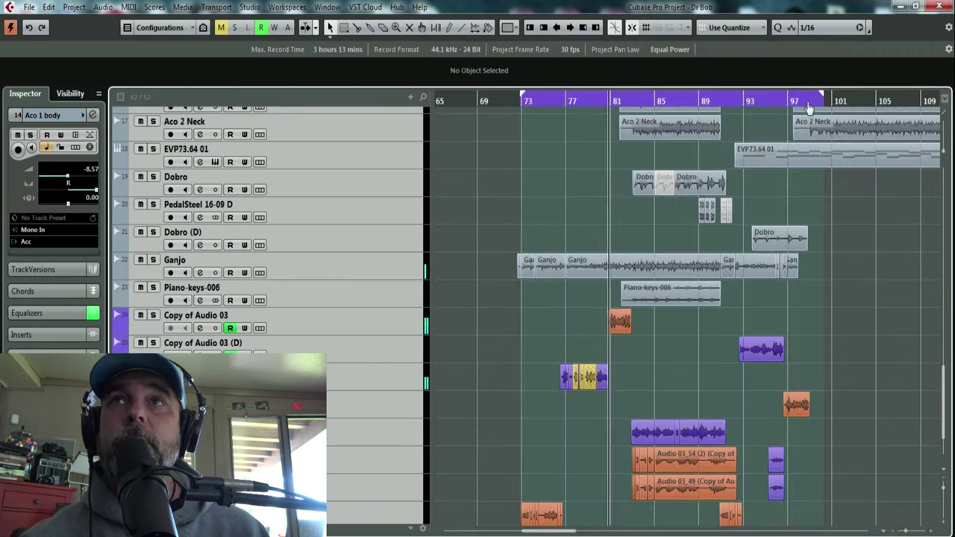
{"action": "key", "text": "space"}
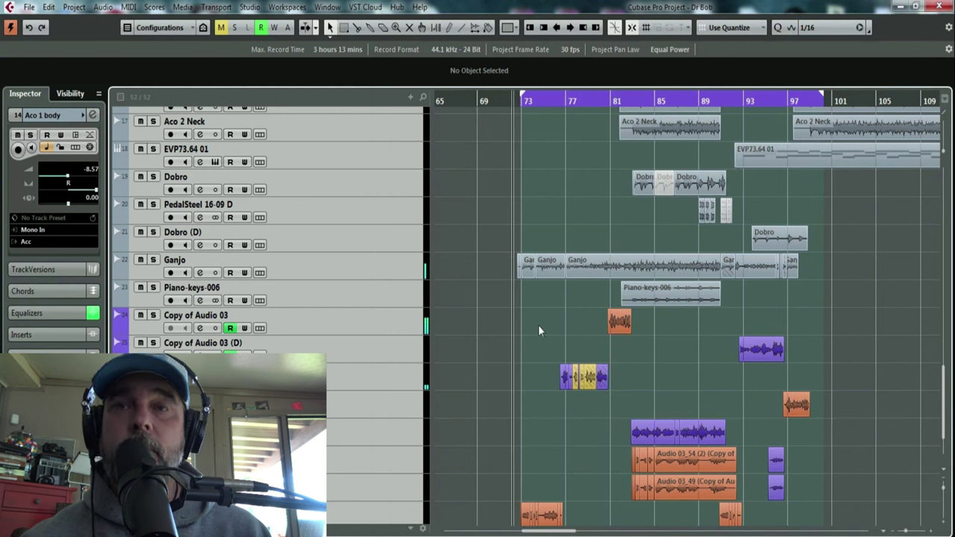
{"action": "scroll", "coordinate": [542, 401], "scroll_direction": "down", "scroll_amount": 3}
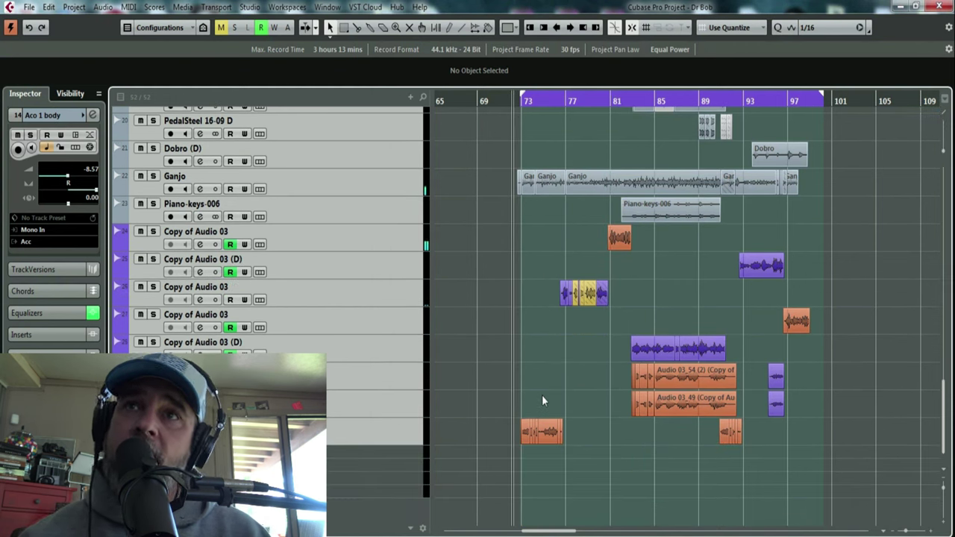
{"action": "key", "text": "F3"}
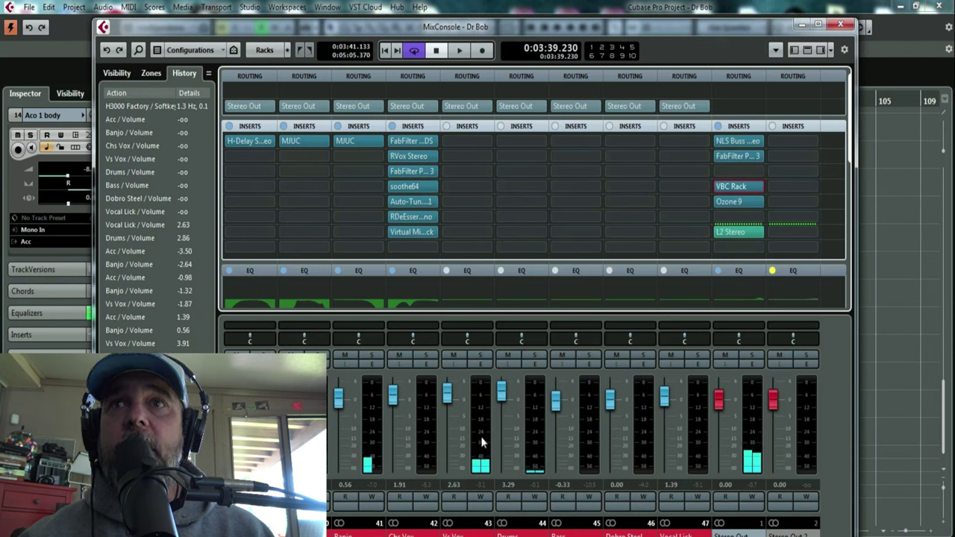
{"action": "left_click_drag", "start_coordinate": [507, 407], "coordinate": [507, 398]}
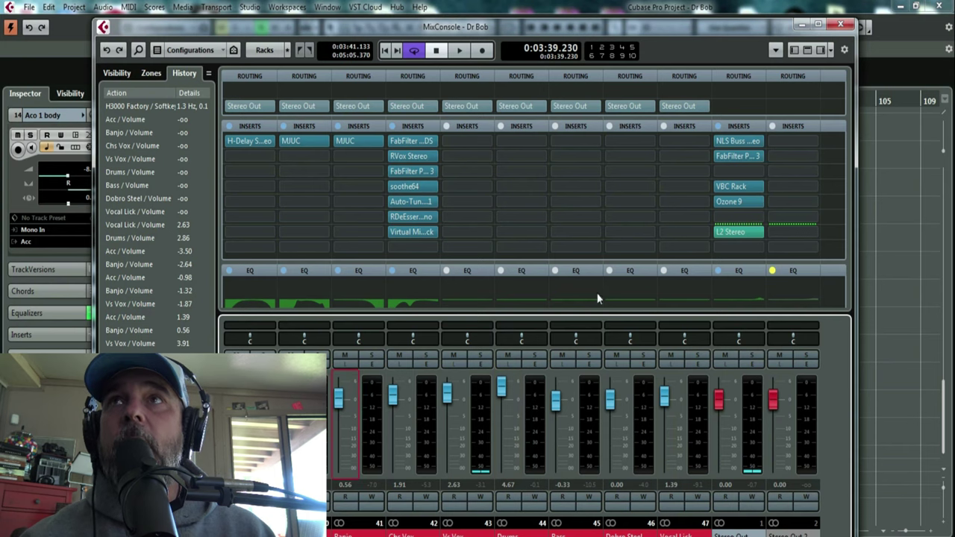
{"action": "left_click", "coordinate": [727, 187]}
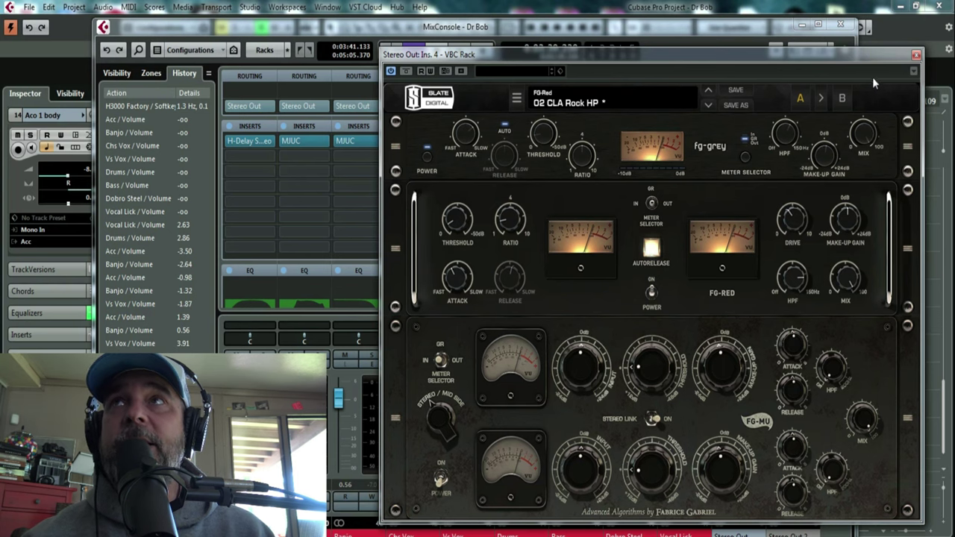
{"action": "left_click", "coordinate": [916, 55]}
Play the chorus with the mixer showing and reset the Banjo fader toward 0.00
{"action": "key", "text": "F3"}
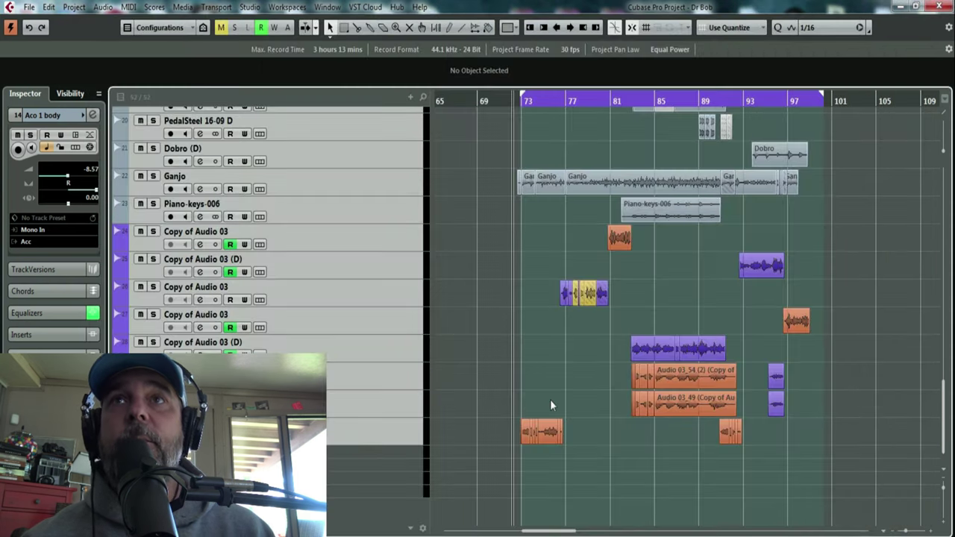
{"action": "key", "text": "space"}
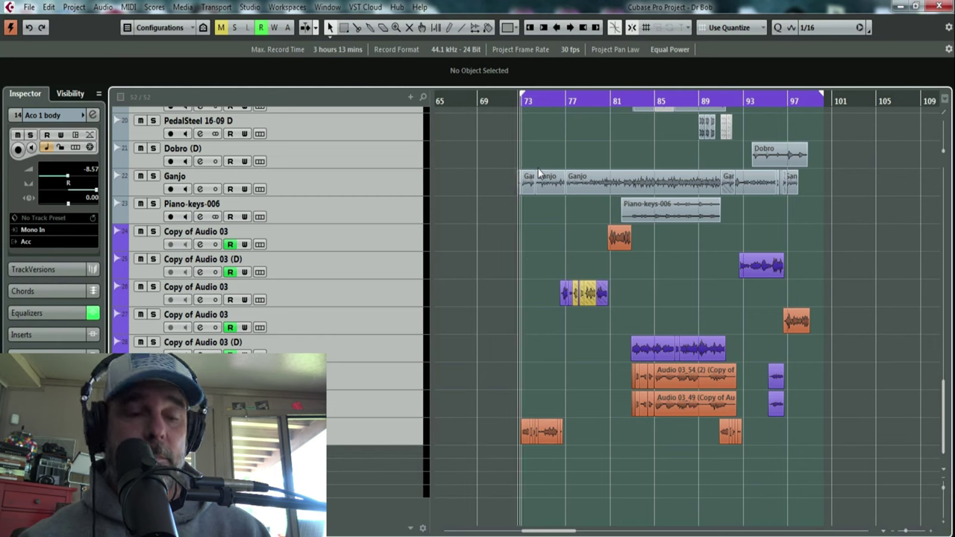
{"action": "key", "text": "F3"}
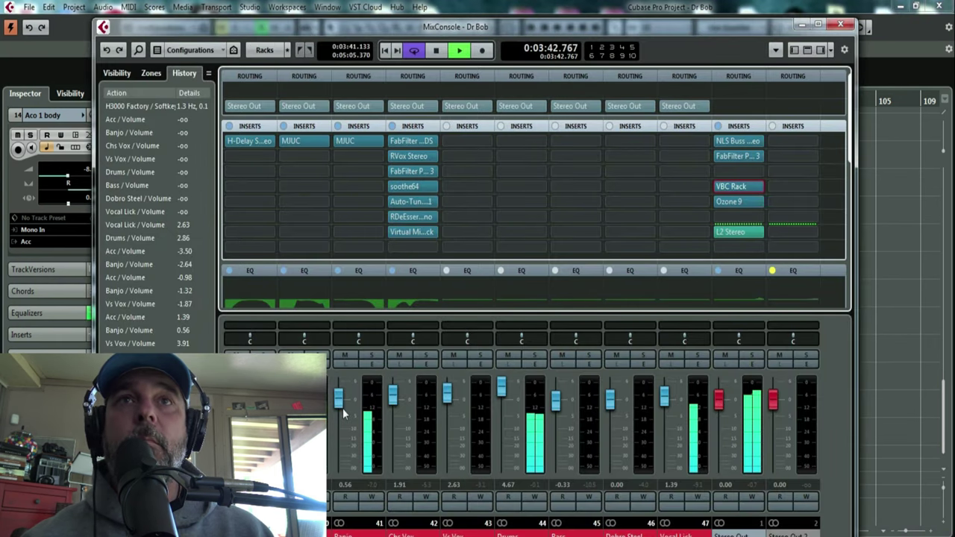
{"action": "left_click", "coordinate": [342, 408]}
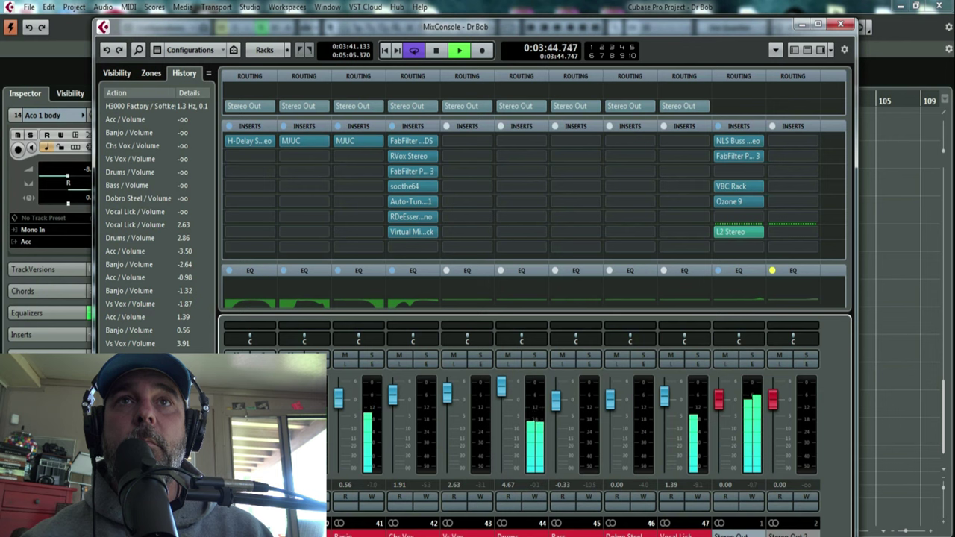
{"action": "left_click", "coordinate": [341, 403], "text": "ctrl"}
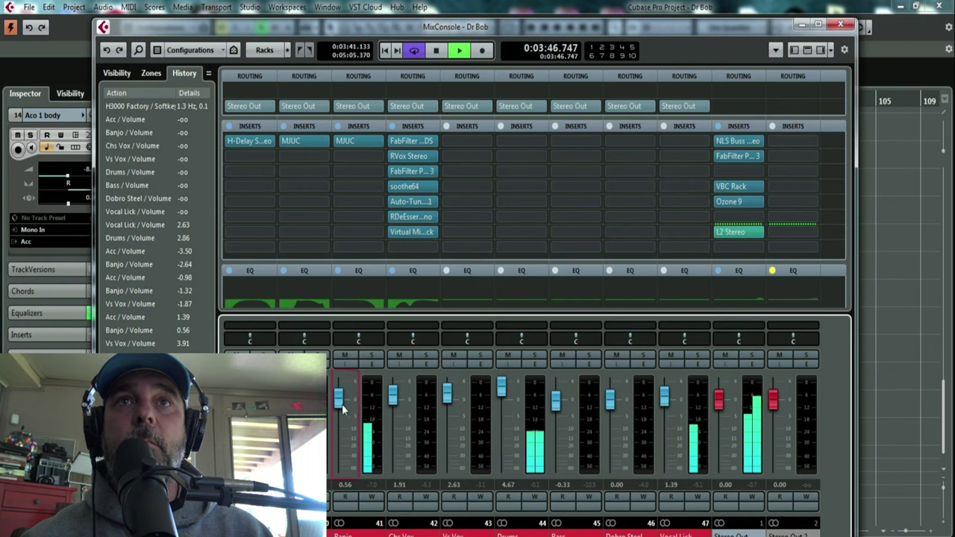
Set Banjo just below 0, Vocal Lick 2.86, Vs Vox 3.29, and boost Drums EQ near 5 kHz
{"action": "left_click_drag", "start_coordinate": [342, 408], "coordinate": [343, 409]}
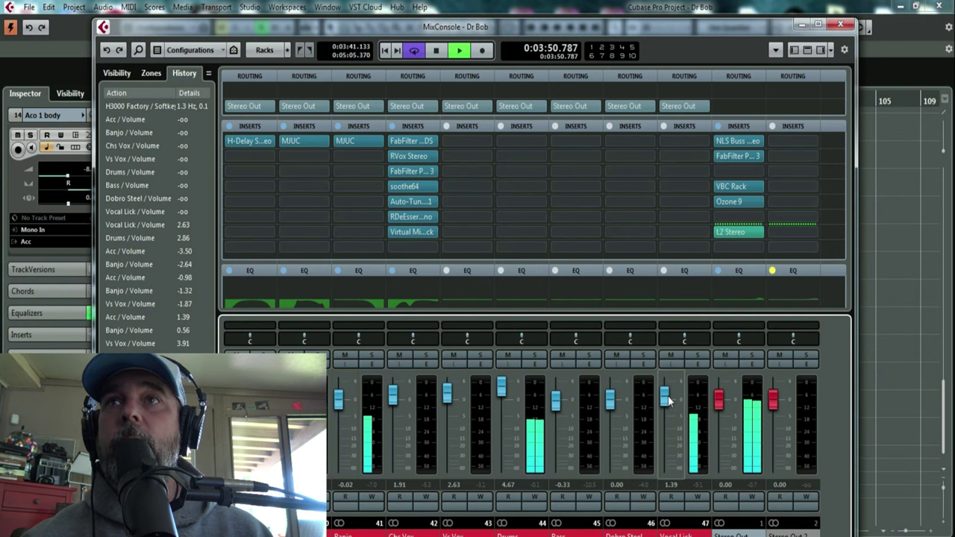
{"action": "left_click_drag", "start_coordinate": [663, 396], "coordinate": [664, 393]}
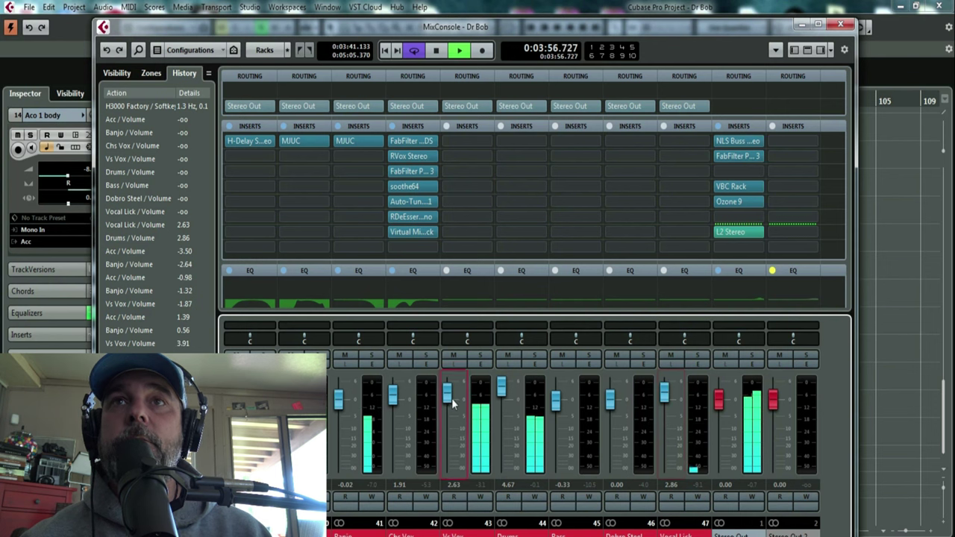
{"action": "left_click_drag", "start_coordinate": [453, 398], "coordinate": [453, 396]}
{"action": "mouse_move", "coordinate": [499, 304]}
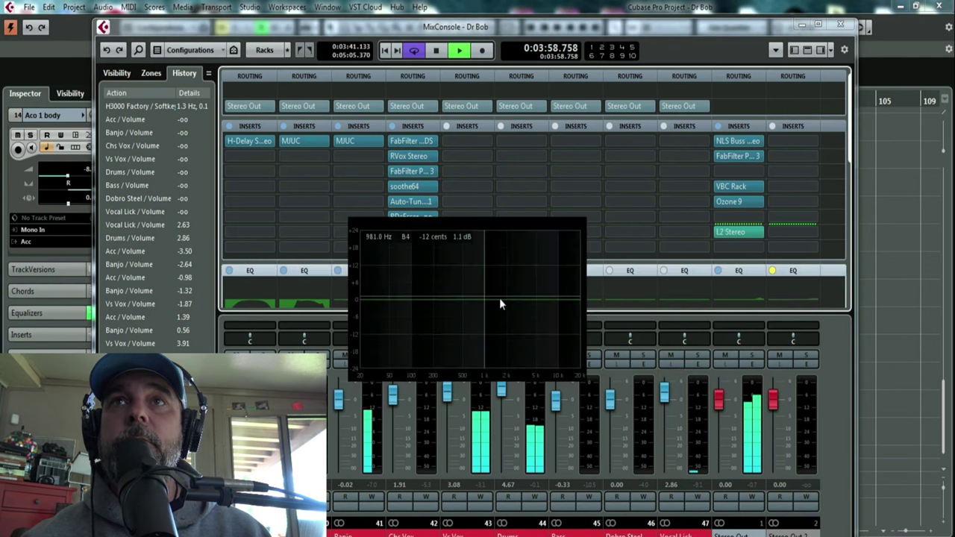
{"action": "left_click_drag", "start_coordinate": [499, 297], "coordinate": [545, 294]}
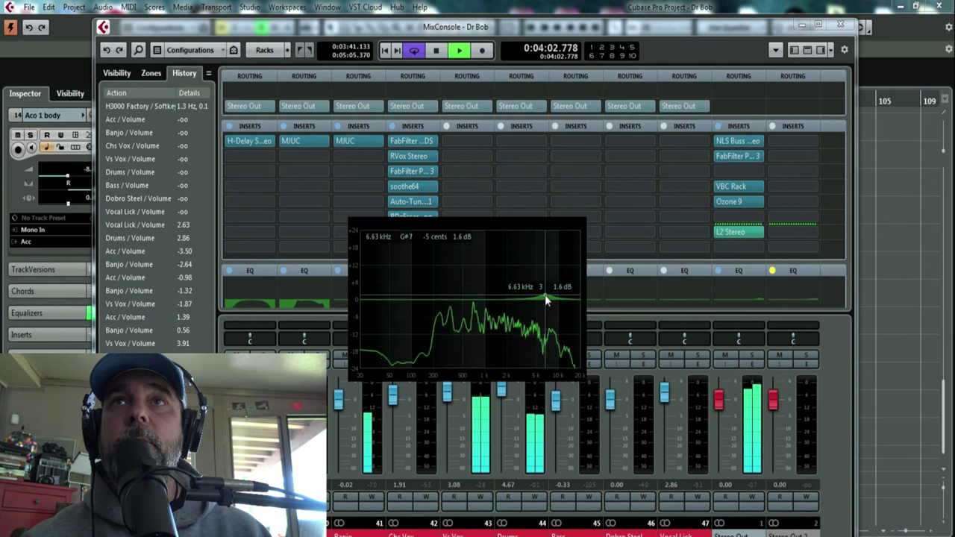
{"action": "left_click_drag", "start_coordinate": [449, 395], "coordinate": [451, 395]}
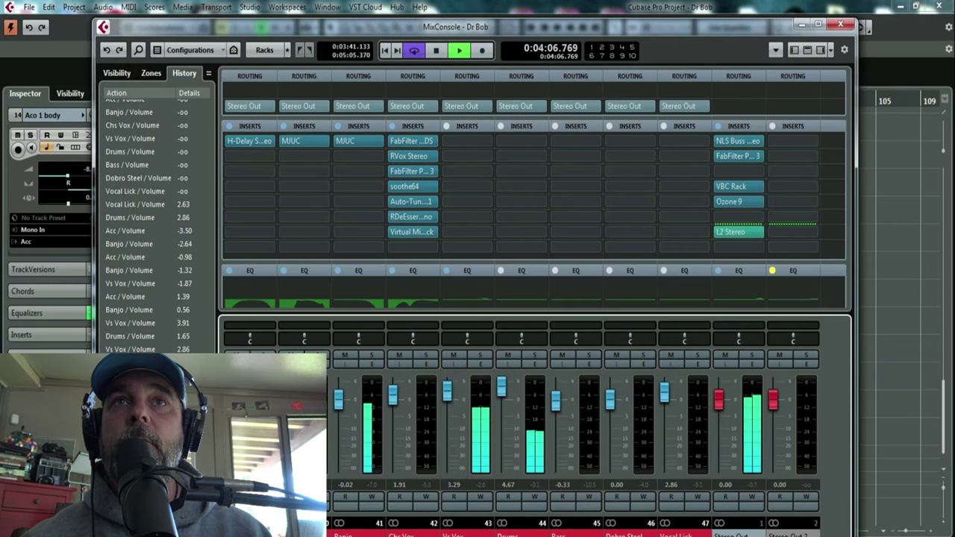
Replay from around bar 82 with the MixConsole in front, then stop
{"action": "left_click", "coordinate": [897, 408]}
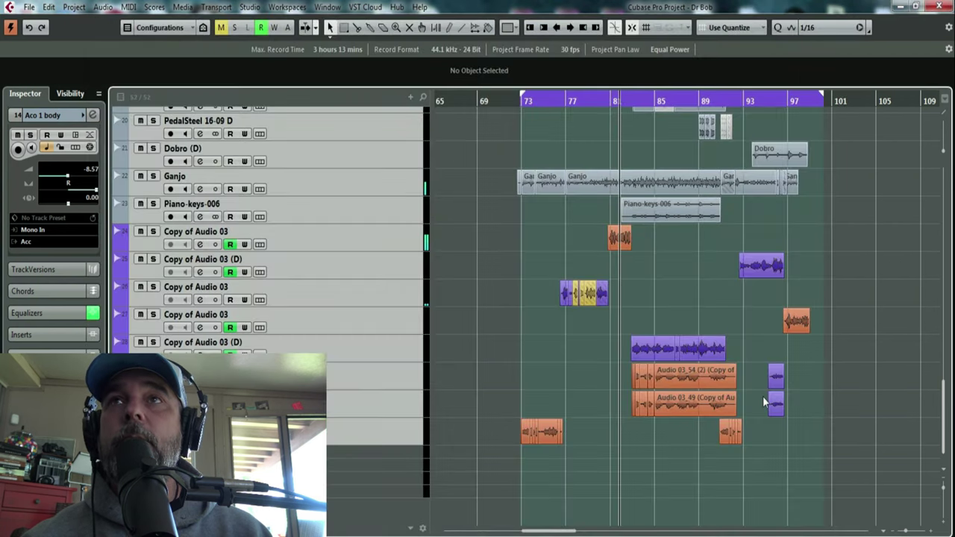
{"action": "key", "text": "space"}
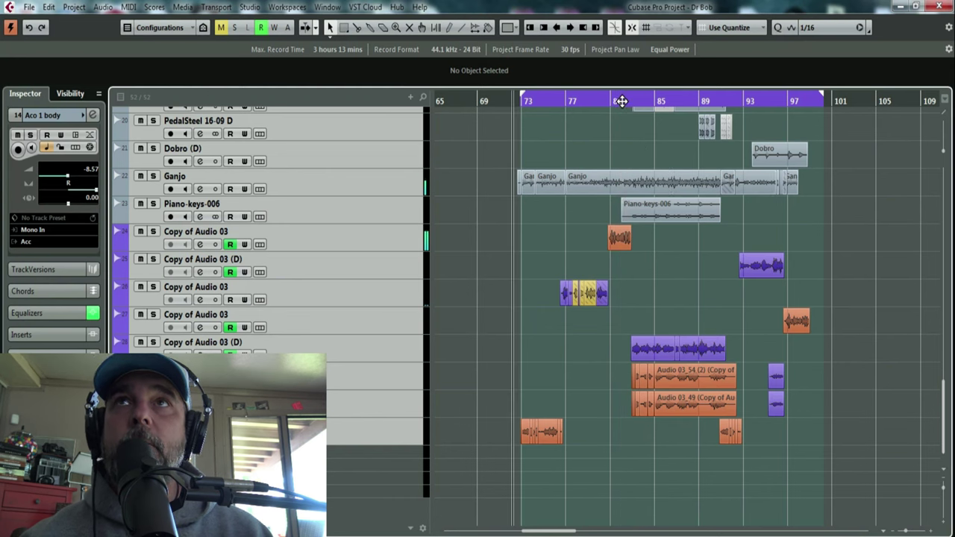
{"action": "left_click", "coordinate": [621, 101]}
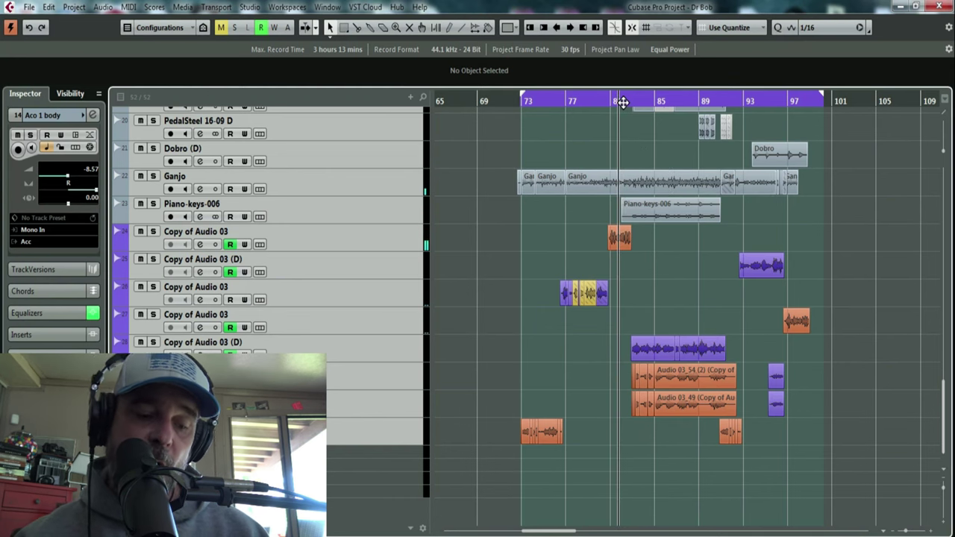
{"action": "key", "text": "space"}
{"action": "key", "text": "F3"}
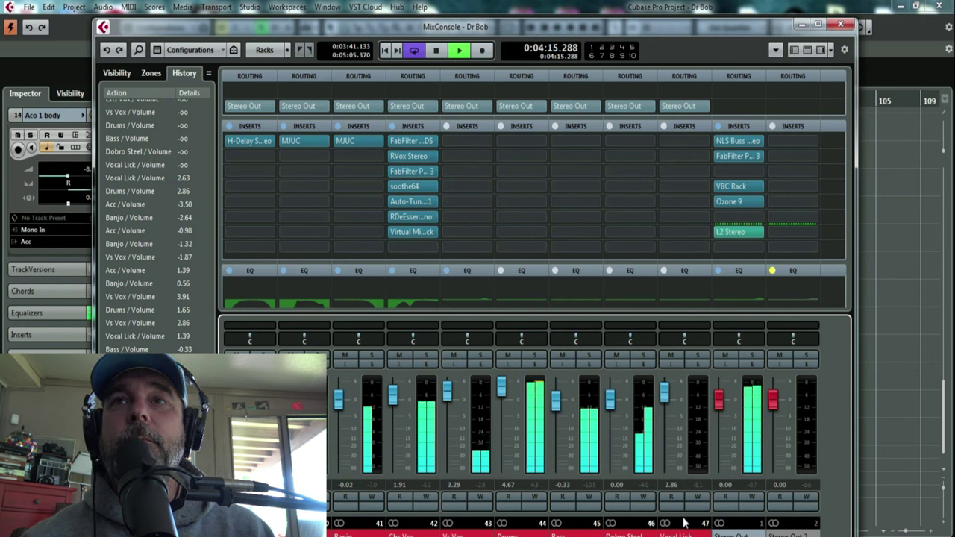
{"action": "key", "text": "space"}
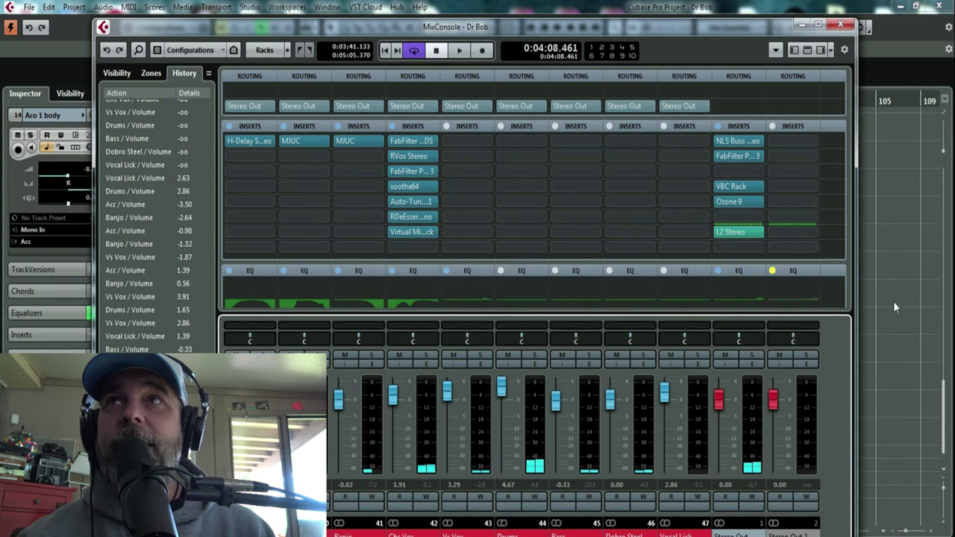
Move the project cursor near bar 83 and reopen the MixConsole
{"action": "key", "text": "F3"}
{"action": "left_click", "coordinate": [635, 102]}
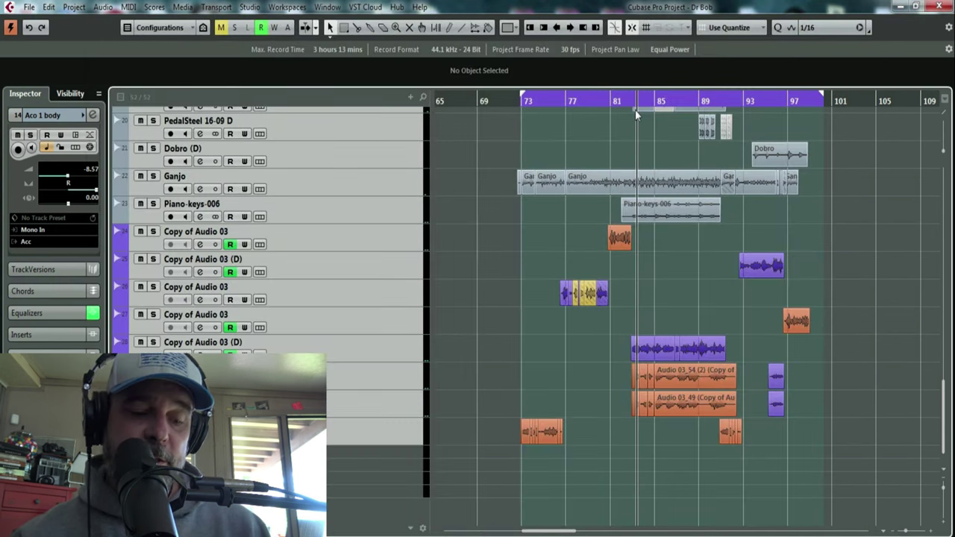
{"action": "key", "text": "F3"}
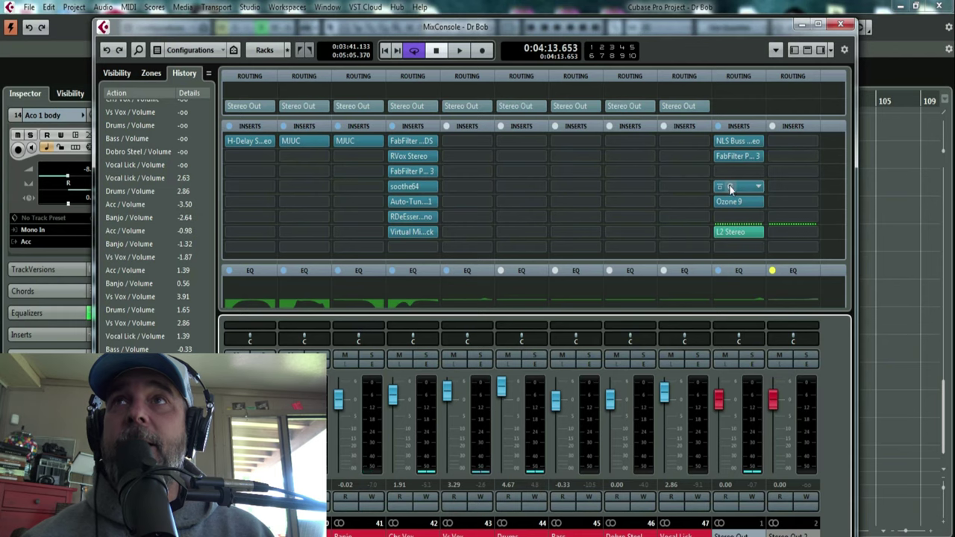
Audition the stereo bus VBC Rack and L2 Stereo plug-ins, then close both windows
{"action": "left_click", "coordinate": [734, 187]}
{"action": "key", "text": "space"}
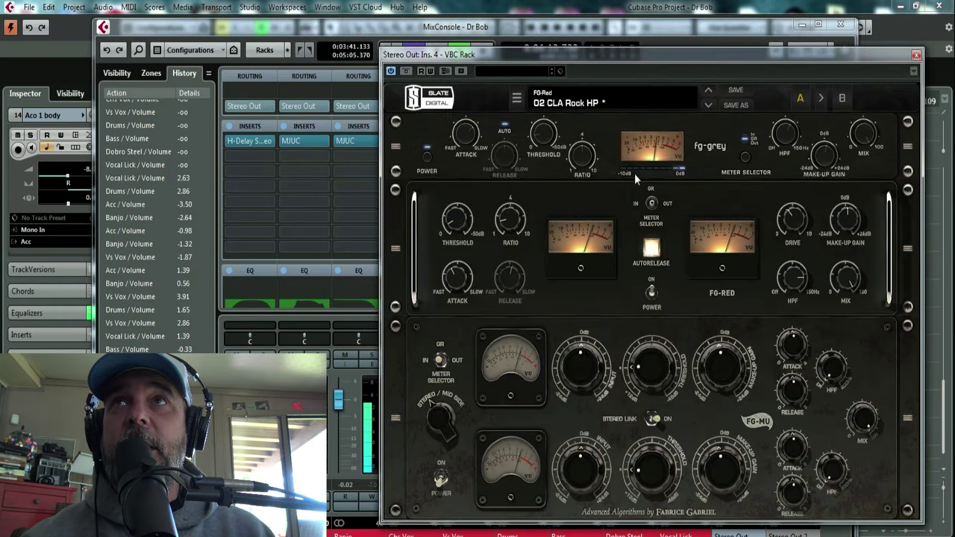
{"action": "left_click", "coordinate": [915, 55]}
{"action": "left_click", "coordinate": [732, 232]}
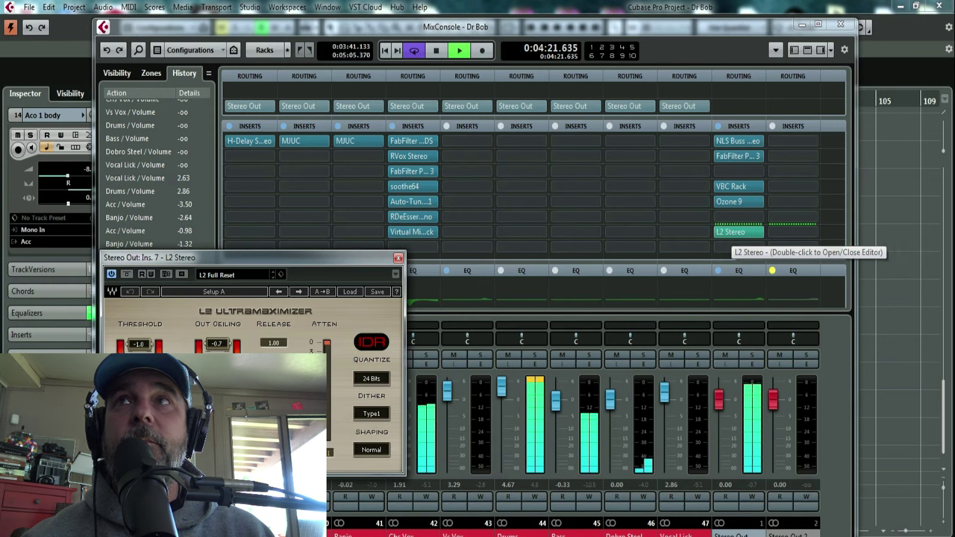
{"action": "left_click", "coordinate": [917, 255]}
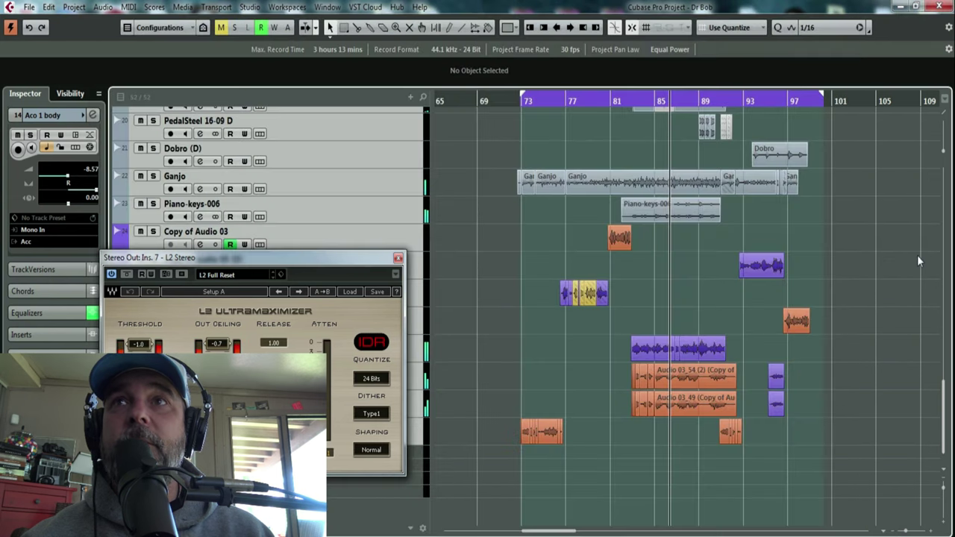
{"action": "left_click", "coordinate": [398, 258]}
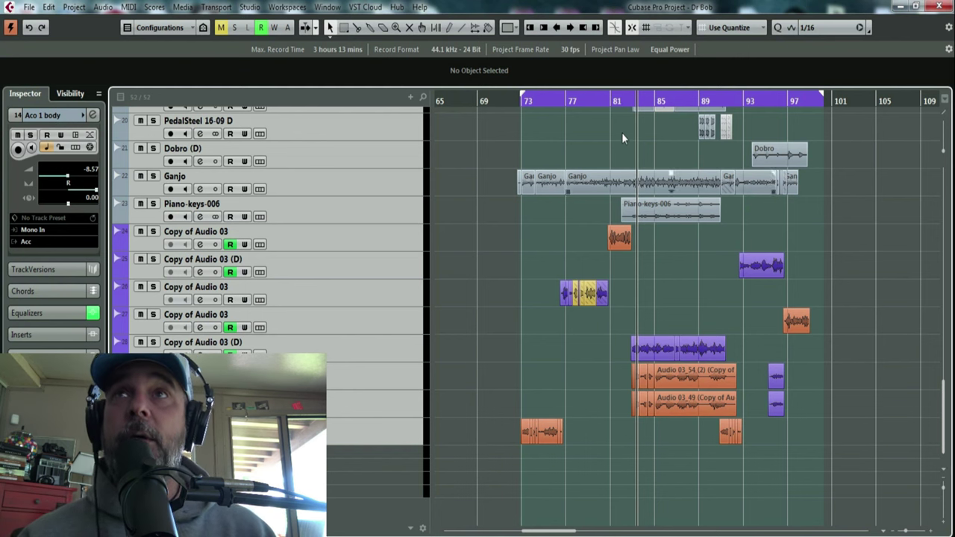
Set the project cursor just after bar 81 and open the MixConsole
{"action": "left_click", "coordinate": [624, 100]}
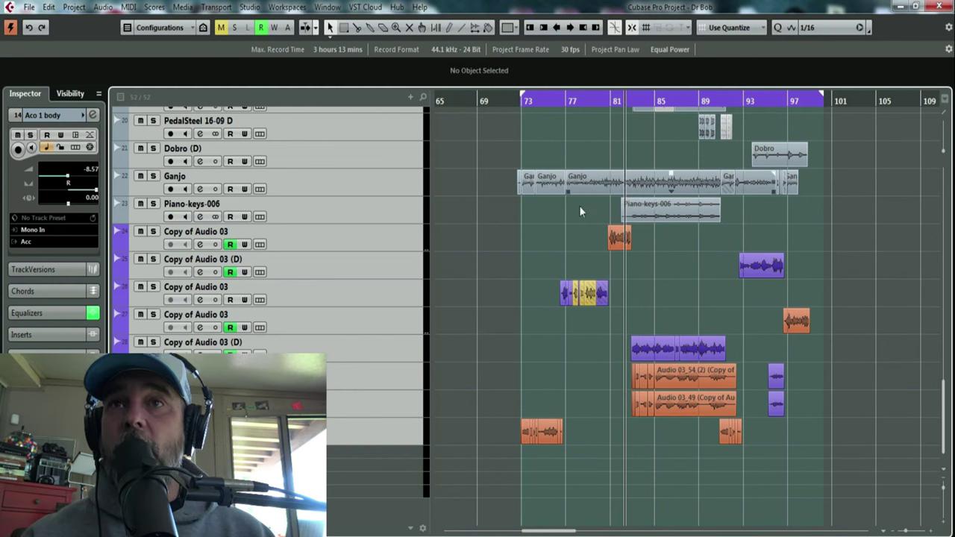
{"action": "key", "text": "F3"}
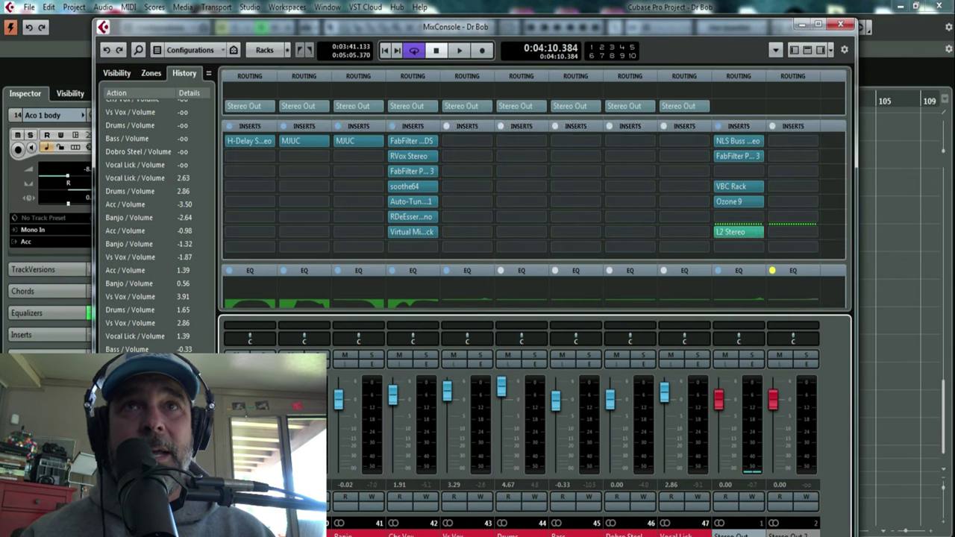
Pull Banjo, Chs Vox, Vs Vox, Drums, Bass, Dobro Steel and Vocal Lick faders to -oo, then close the mixer
{"action": "left_click_drag", "start_coordinate": [338, 399], "coordinate": [352, 468]}
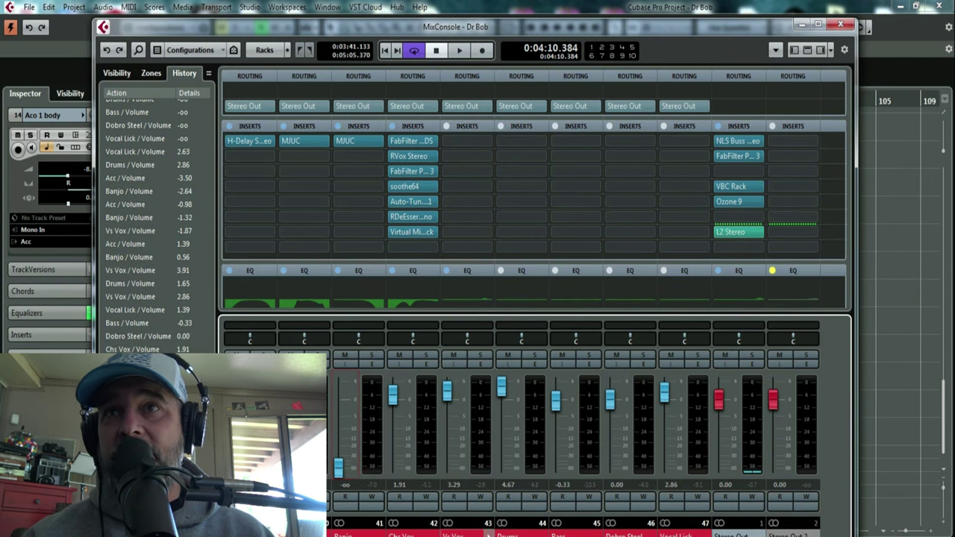
{"action": "left_click_drag", "start_coordinate": [393, 393], "coordinate": [399, 513]}
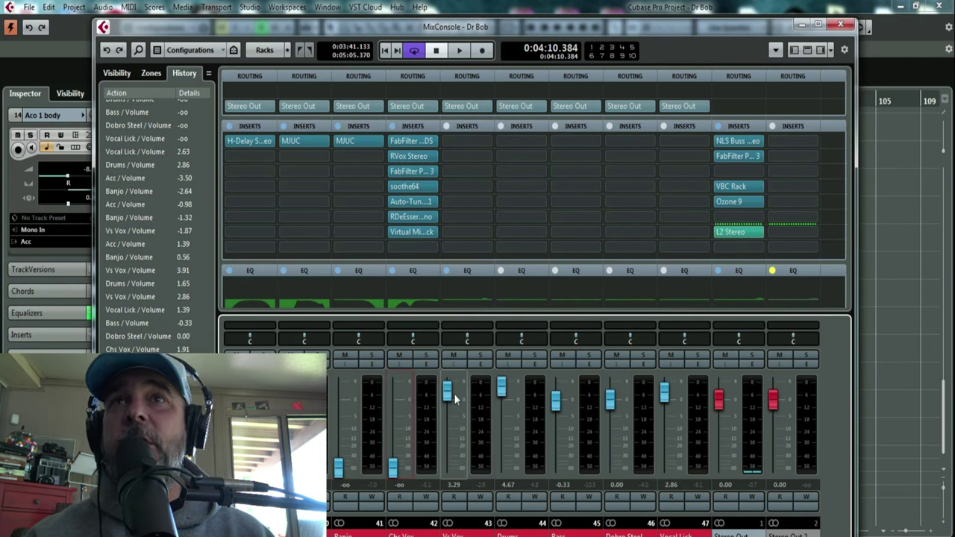
{"action": "left_click_drag", "start_coordinate": [455, 399], "coordinate": [454, 481]}
{"action": "left_click_drag", "start_coordinate": [501, 386], "coordinate": [502, 468]}
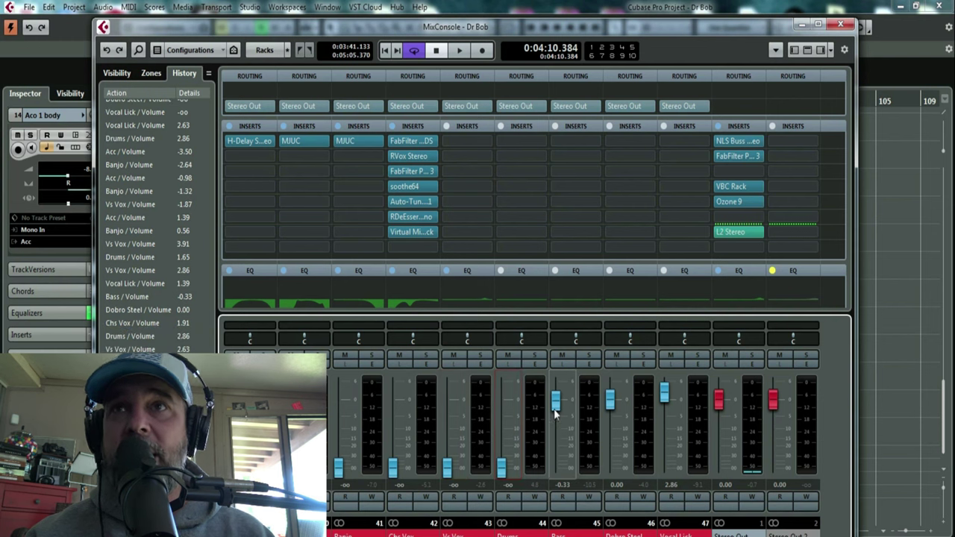
{"action": "left_click_drag", "start_coordinate": [554, 408], "coordinate": [586, 482]}
{"action": "left_click_drag", "start_coordinate": [608, 403], "coordinate": [610, 471]}
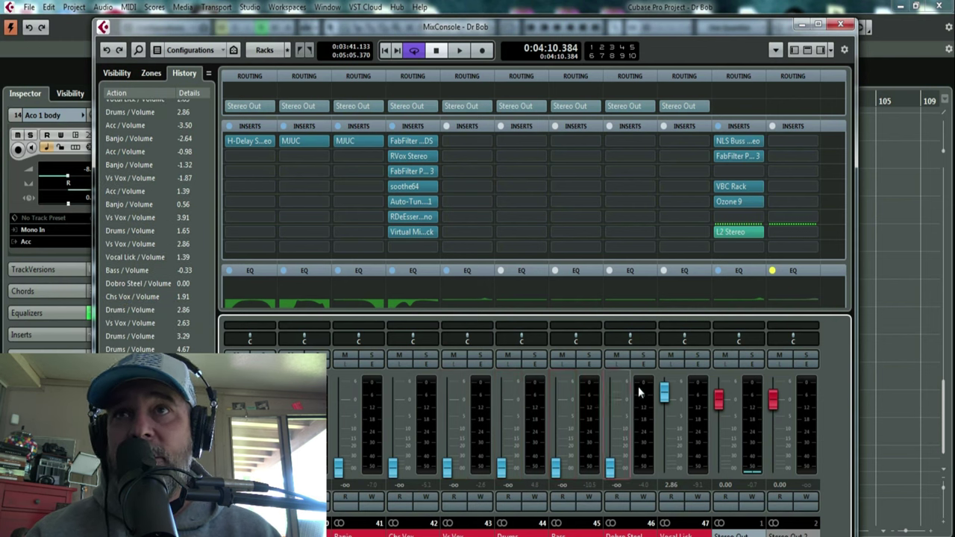
{"action": "left_click_drag", "start_coordinate": [663, 393], "coordinate": [664, 471]}
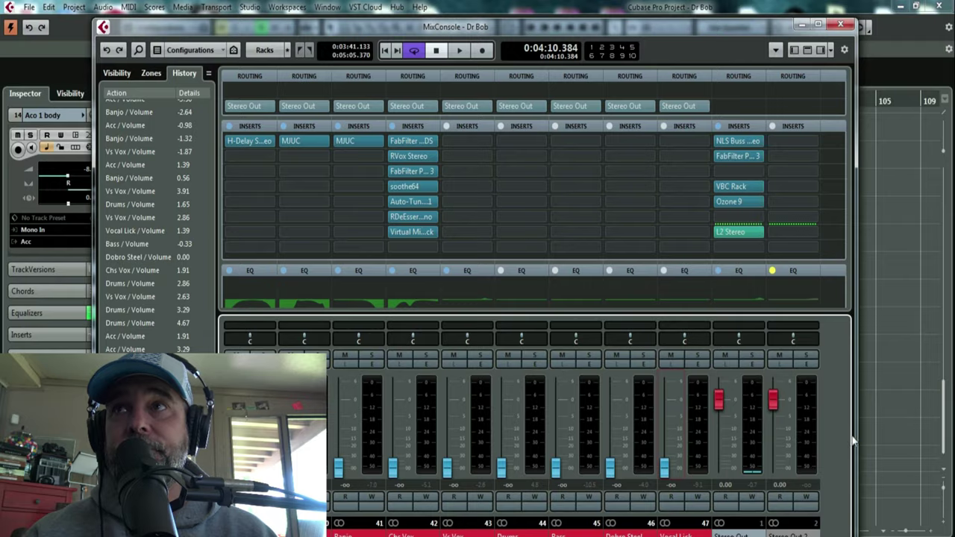
{"action": "key", "text": "F3"}
{"action": "scroll", "coordinate": [574, 495], "scroll_direction": "down", "scroll_amount": 3}
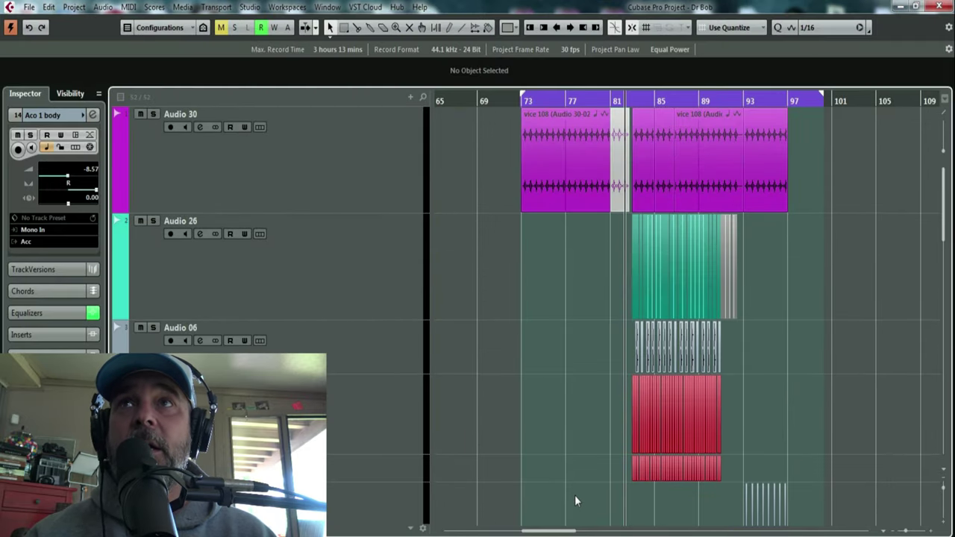
Place the playback position near bar 82 and bring the MixConsole back up during playback
{"action": "key", "text": "F3"}
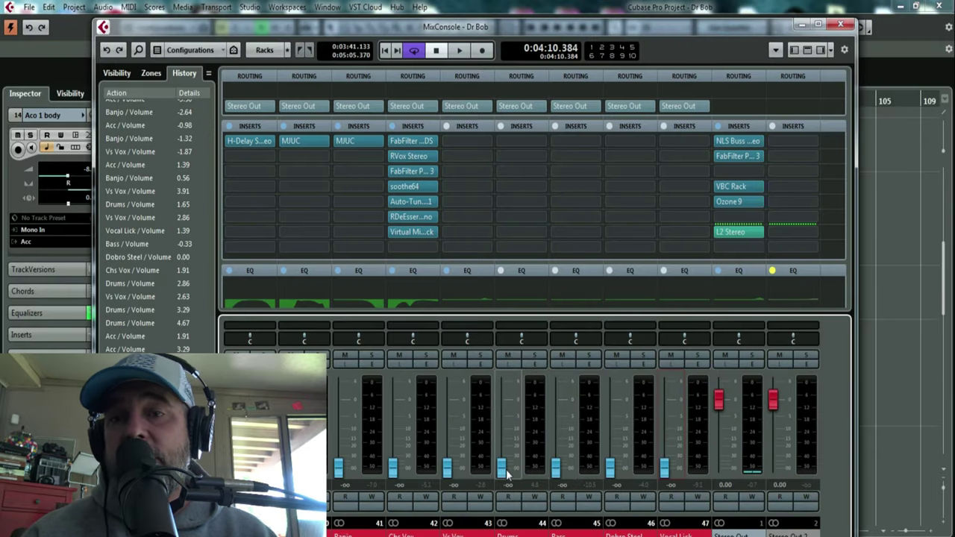
{"action": "key", "text": "F3"}
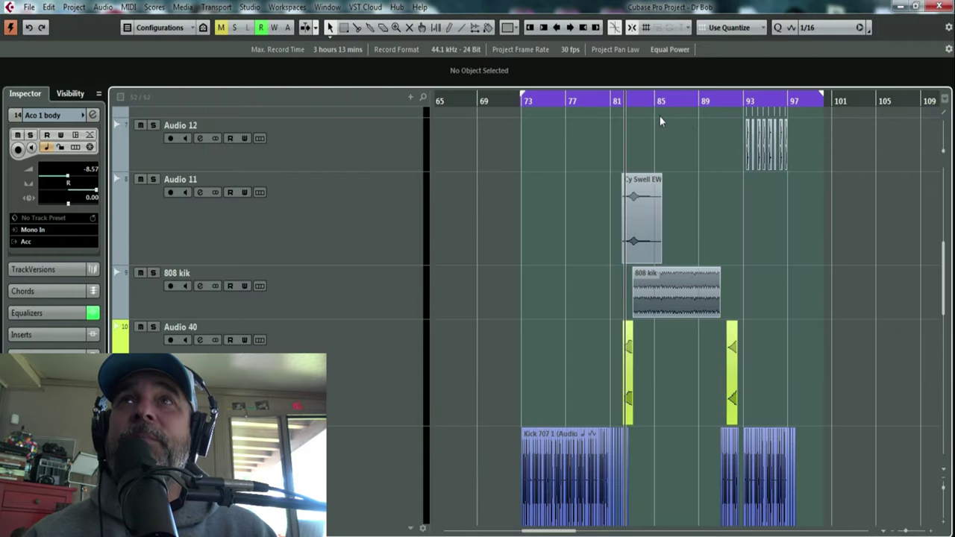
{"action": "left_click", "coordinate": [625, 100]}
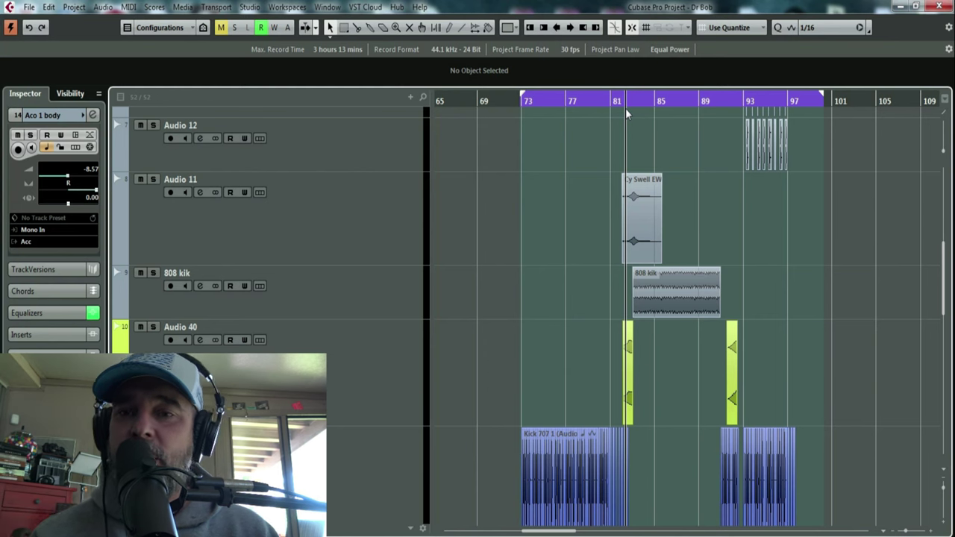
{"action": "key", "text": "F3"}
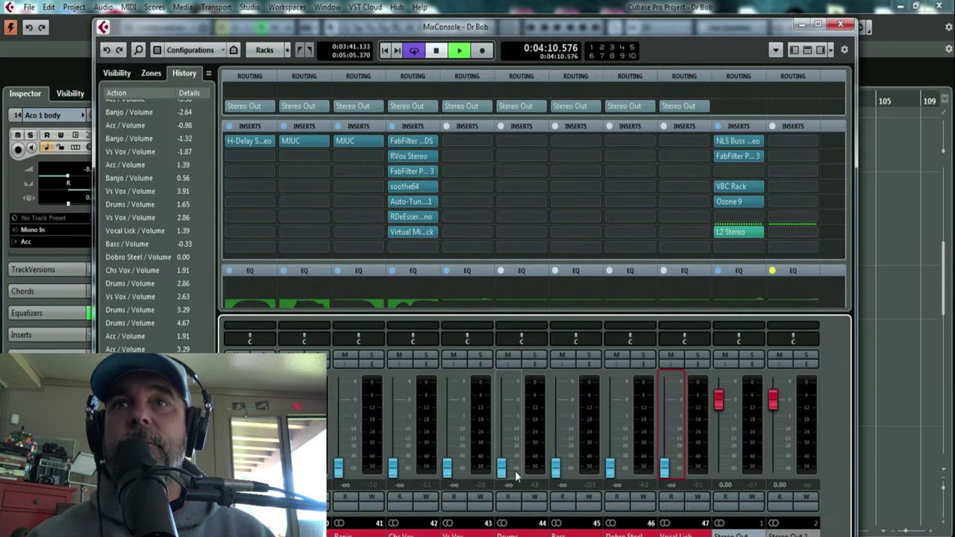
Bring Drums up from silence to 0.84, check the VBC Rack, and raise Bass to -2.44
{"action": "left_click_drag", "start_coordinate": [503, 473], "coordinate": [504, 403]}
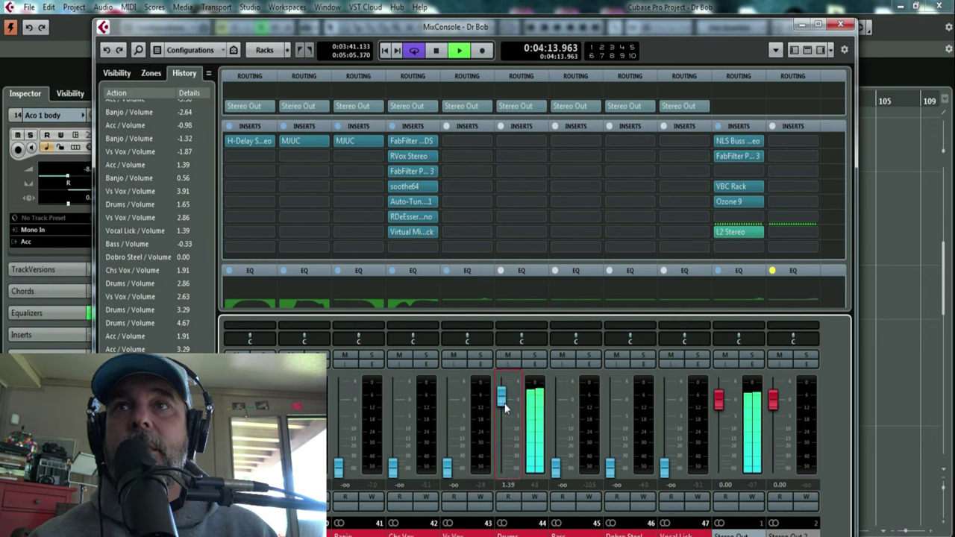
{"action": "left_click", "coordinate": [728, 185]}
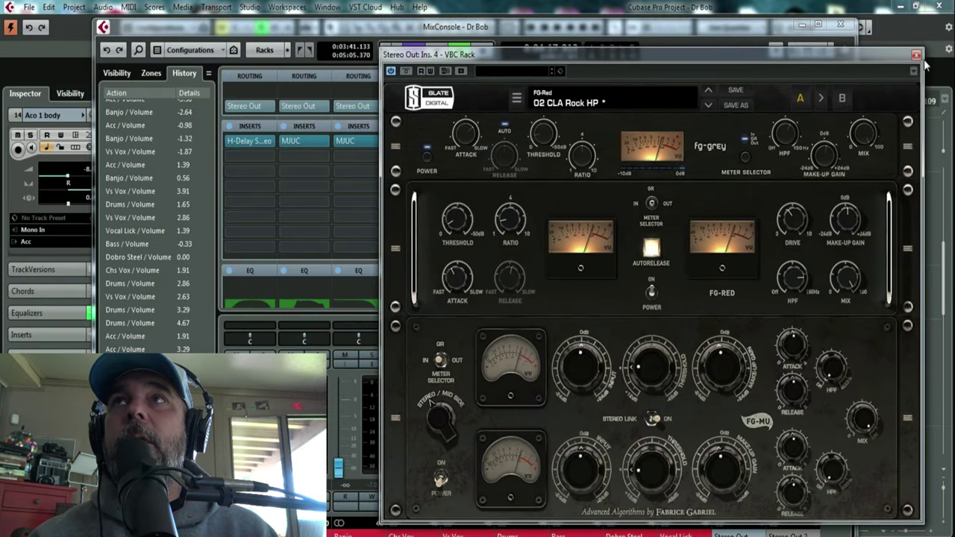
{"action": "left_click", "coordinate": [915, 55]}
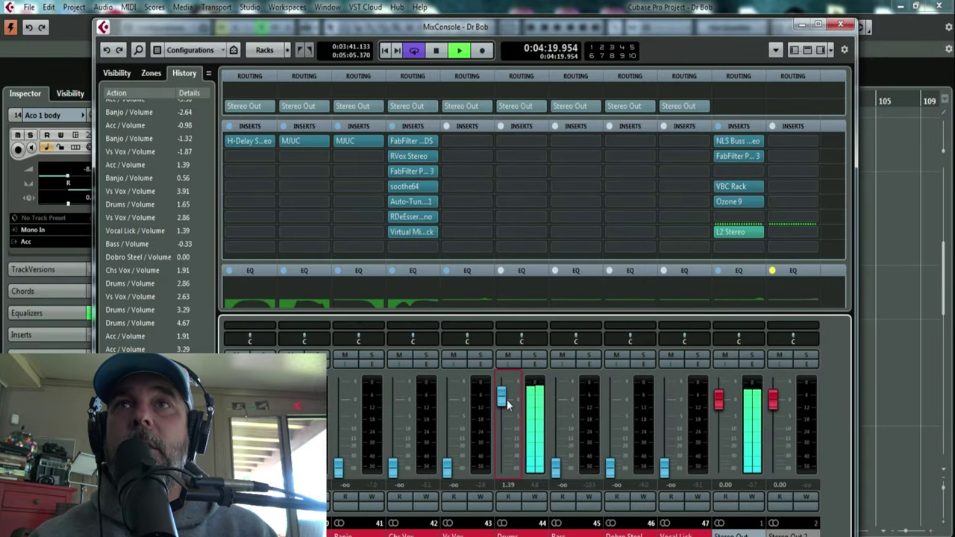
{"action": "scroll", "coordinate": [507, 405], "scroll_direction": "down", "scroll_amount": 3}
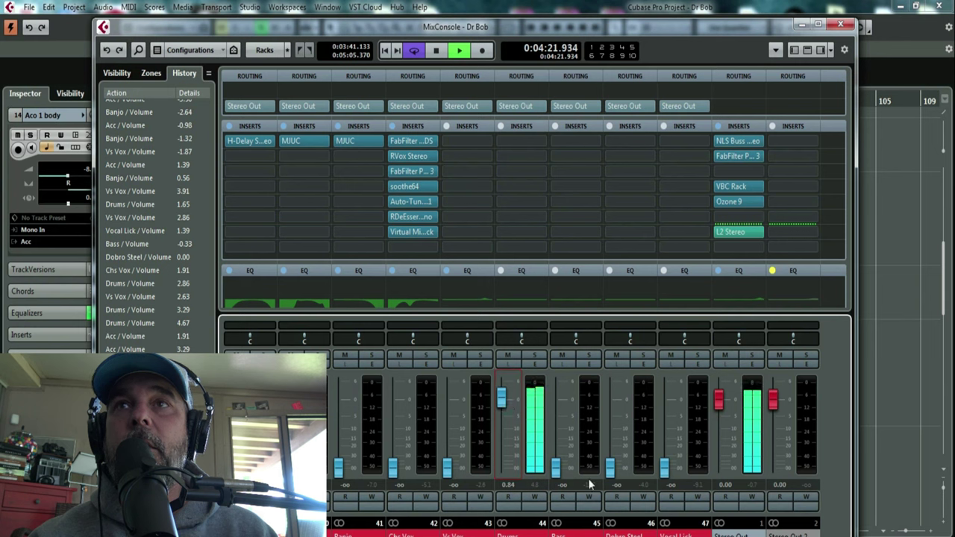
{"action": "left_click_drag", "start_coordinate": [560, 471], "coordinate": [560, 423]}
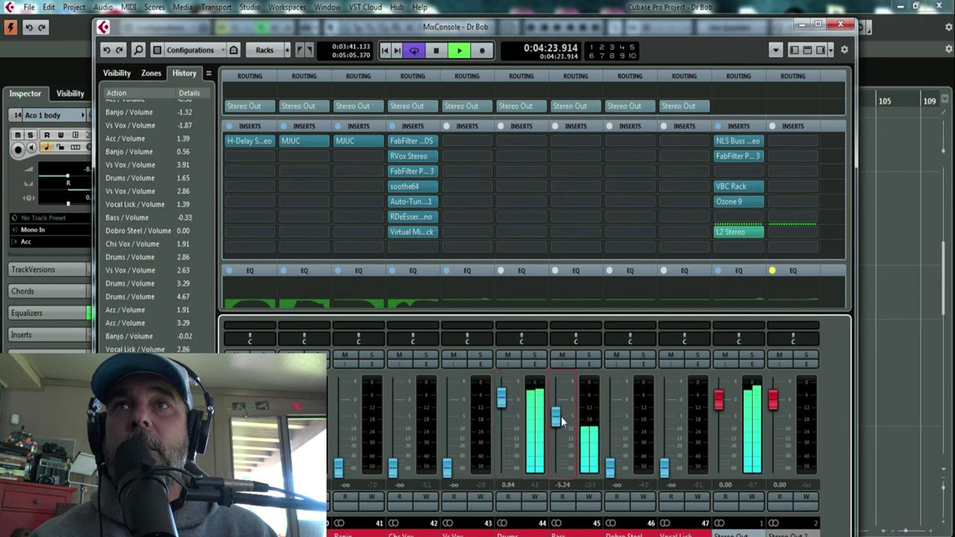
{"action": "scroll", "coordinate": [561, 421], "scroll_direction": "up", "scroll_amount": 5}
{"action": "scroll", "coordinate": [561, 412], "scroll_direction": "down", "scroll_amount": 1}
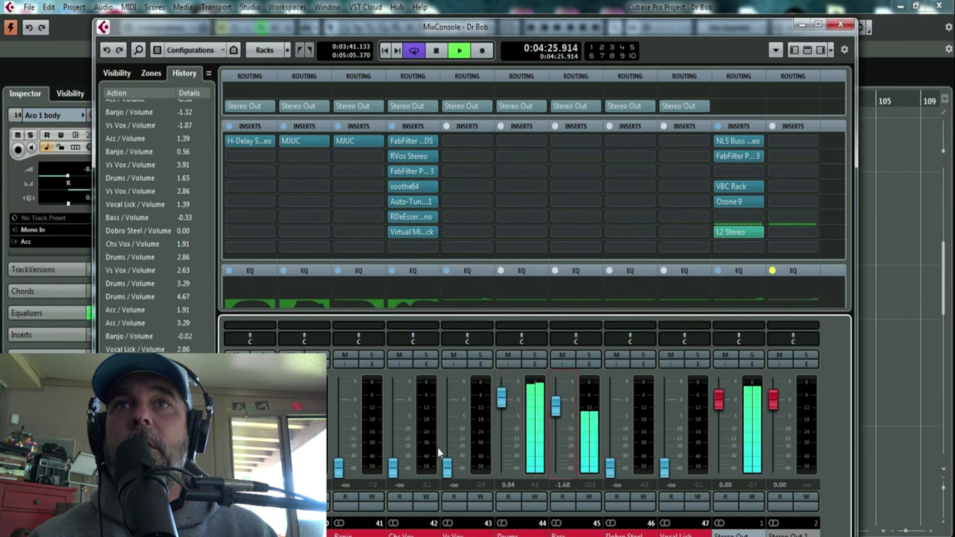
Raise Chs Vox, Banjo and Dobro Steel from silence, settling at 0.56, -5.24 and -3.73
{"action": "left_click_drag", "start_coordinate": [406, 466], "coordinate": [407, 410]}
{"action": "scroll", "coordinate": [403, 408], "scroll_direction": "up", "scroll_amount": 5}
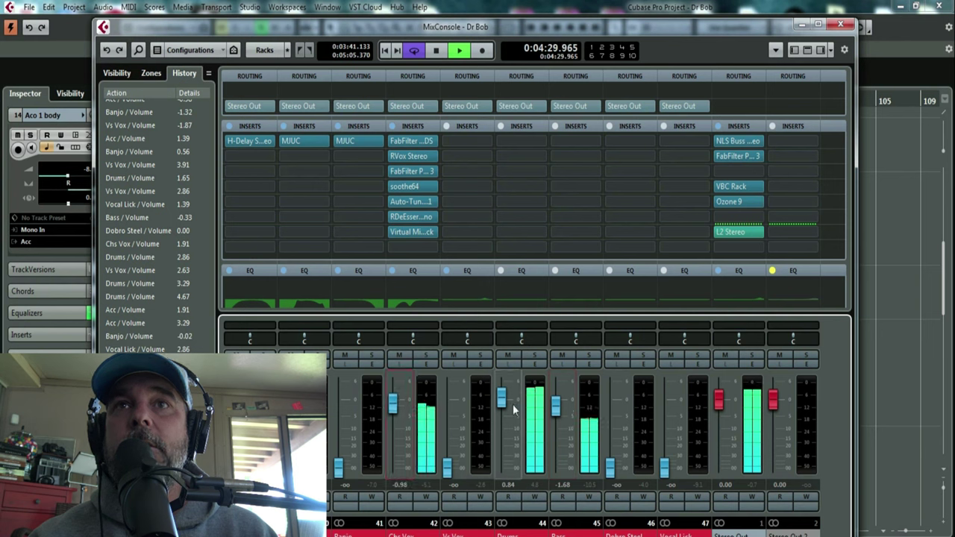
{"action": "scroll", "coordinate": [555, 406], "scroll_direction": "down", "scroll_amount": 1}
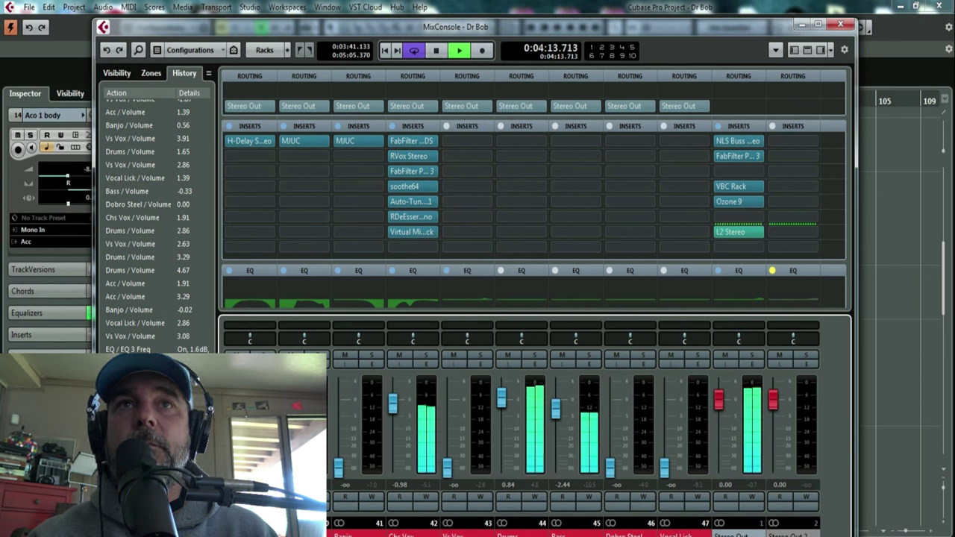
{"action": "left_click_drag", "start_coordinate": [338, 468], "coordinate": [340, 428]}
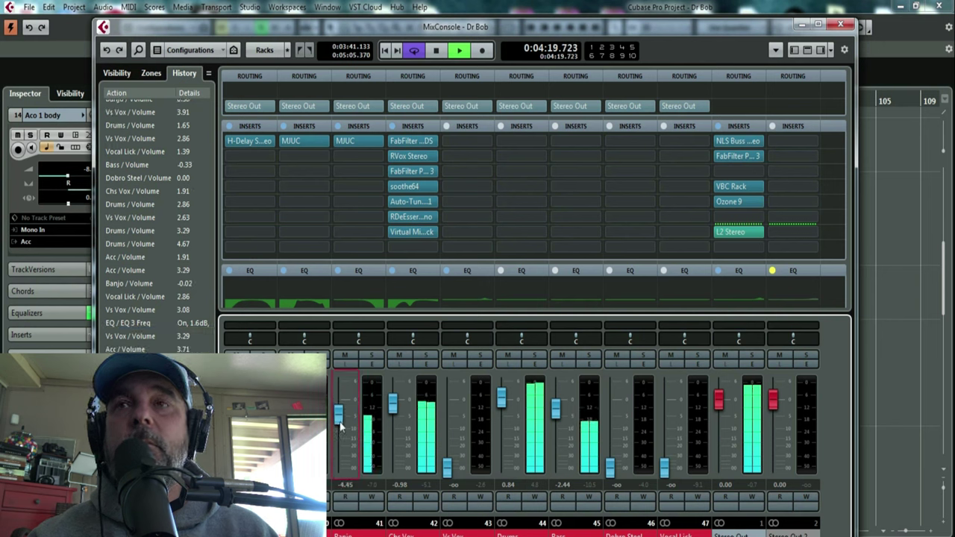
{"action": "left_click_drag", "start_coordinate": [609, 467], "coordinate": [613, 424]}
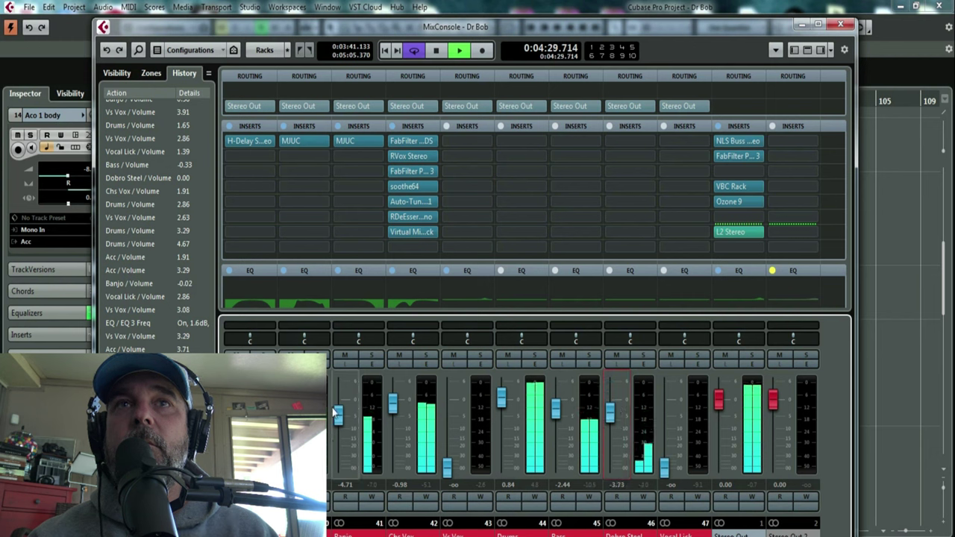
{"action": "left_click_drag", "start_coordinate": [337, 422], "coordinate": [338, 425]}
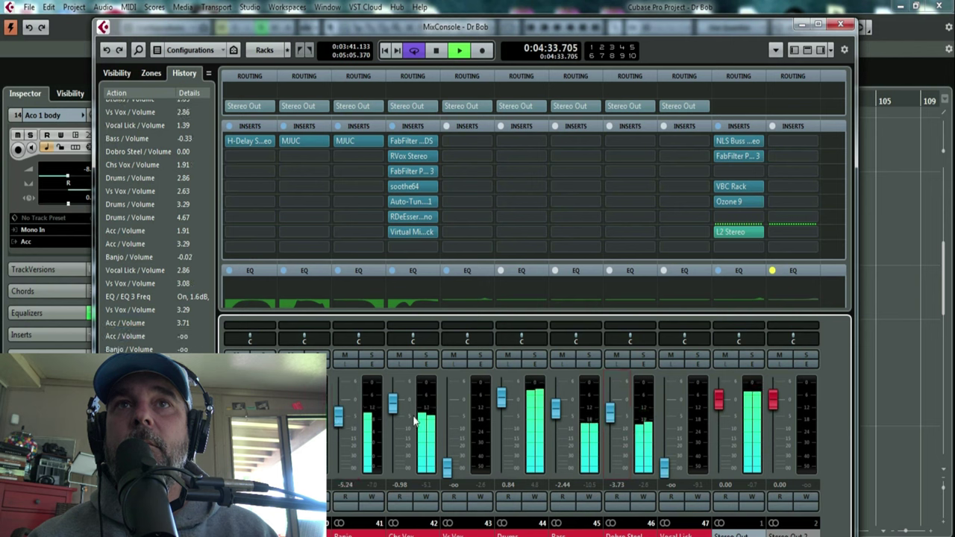
{"action": "left_click_drag", "start_coordinate": [393, 406], "coordinate": [396, 402]}
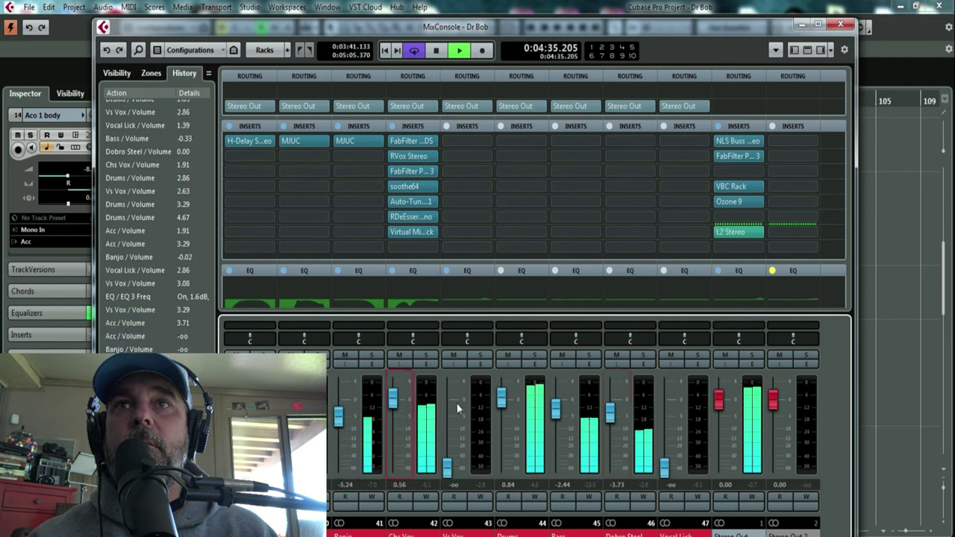
{"action": "left_click", "coordinate": [504, 404]}
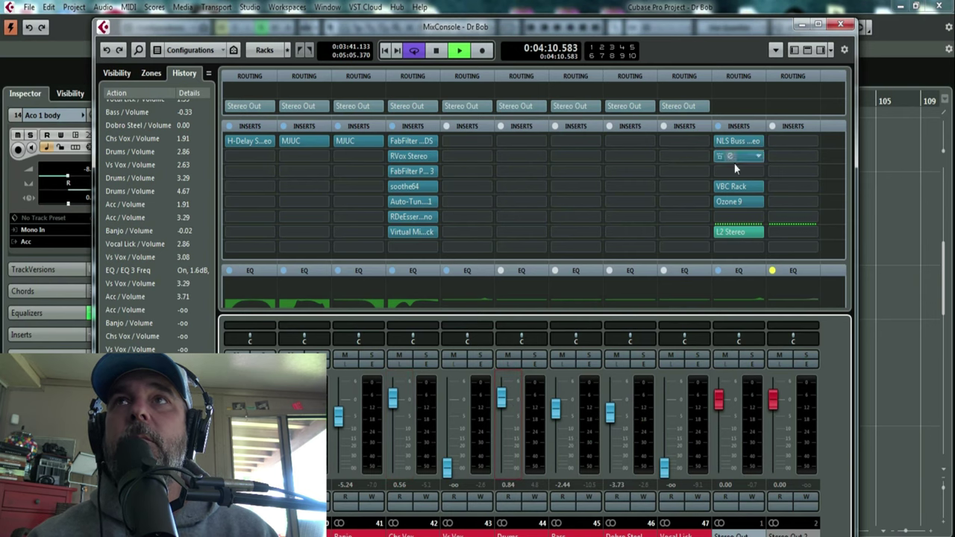
{"action": "left_click", "coordinate": [729, 190]}
{"action": "left_click", "coordinate": [729, 188]}
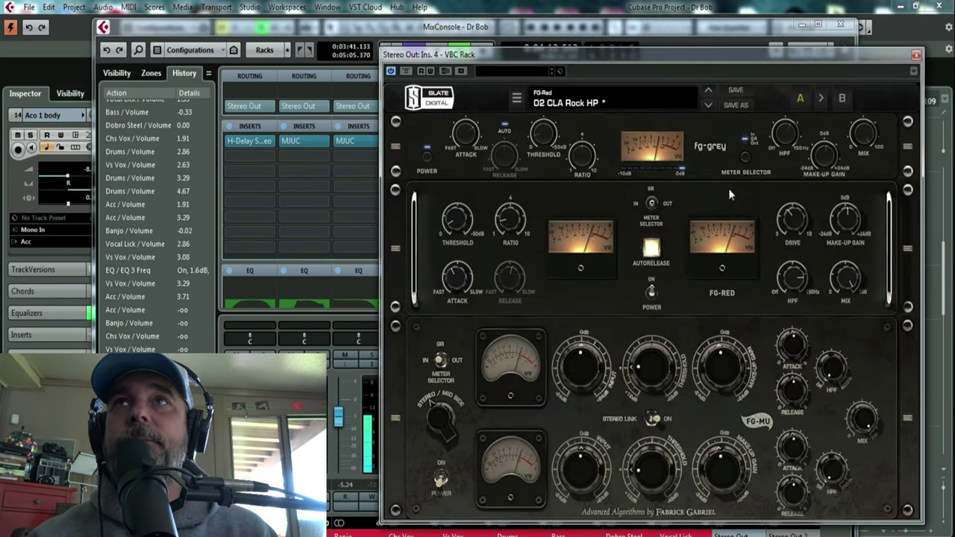
{"action": "left_click", "coordinate": [916, 56]}
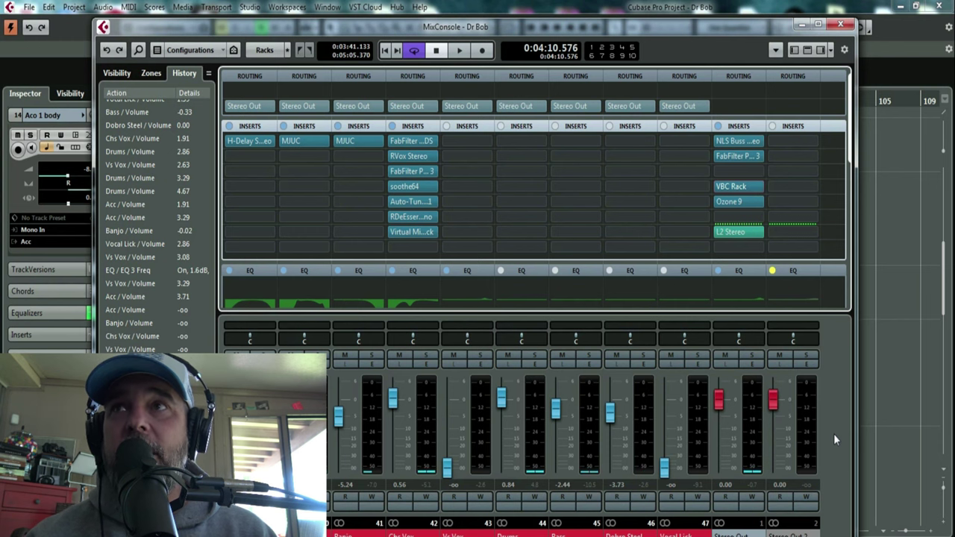
Restart from bar 72 and raise Vocal Lick to -1.87 and Vs Vox to -0.02
{"action": "left_click", "coordinate": [902, 433]}
{"action": "left_click", "coordinate": [519, 102]}
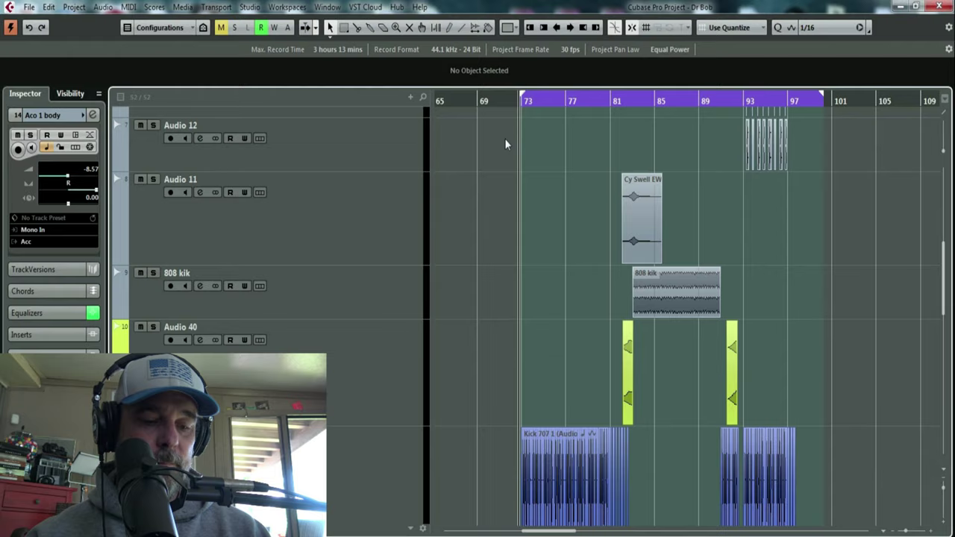
{"action": "key", "text": "F3"}
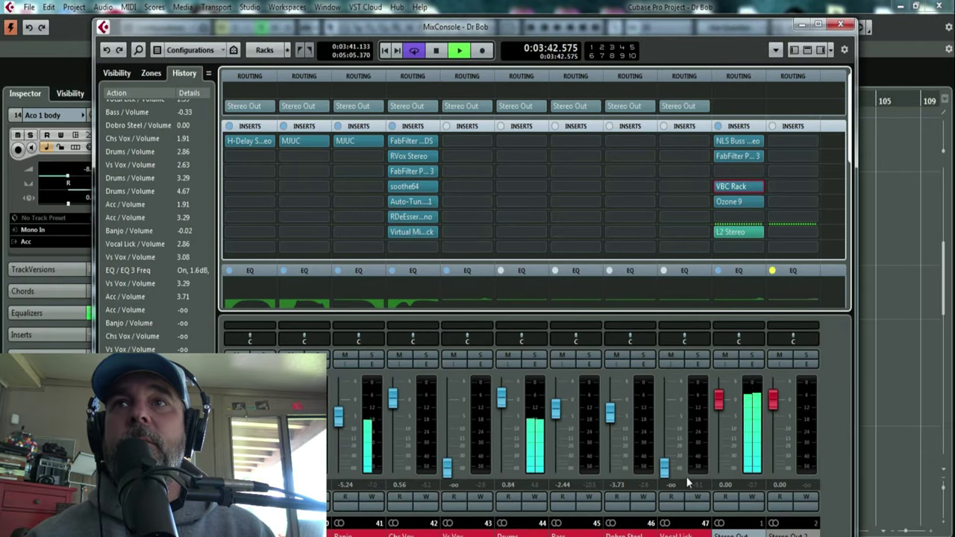
{"action": "left_click_drag", "start_coordinate": [667, 475], "coordinate": [668, 415]}
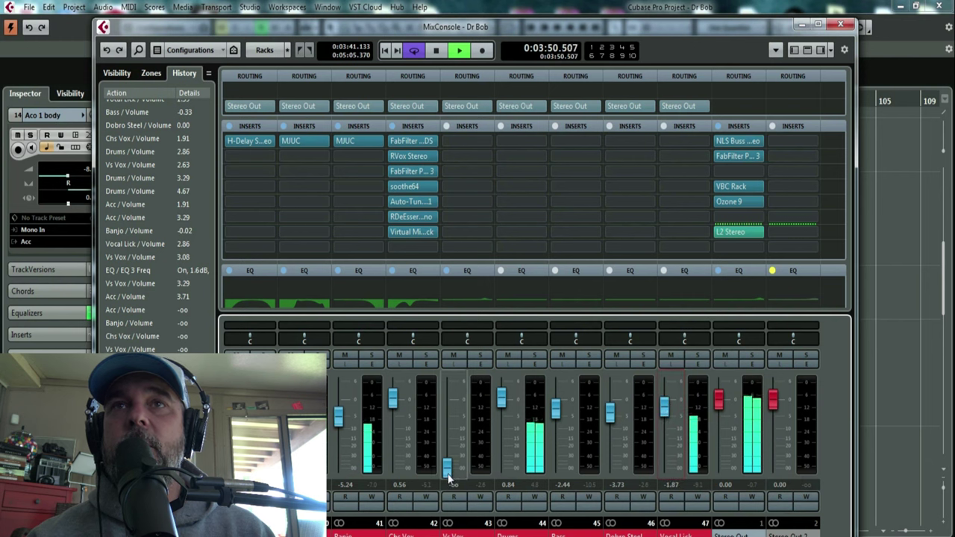
{"action": "left_click_drag", "start_coordinate": [452, 470], "coordinate": [448, 405]}
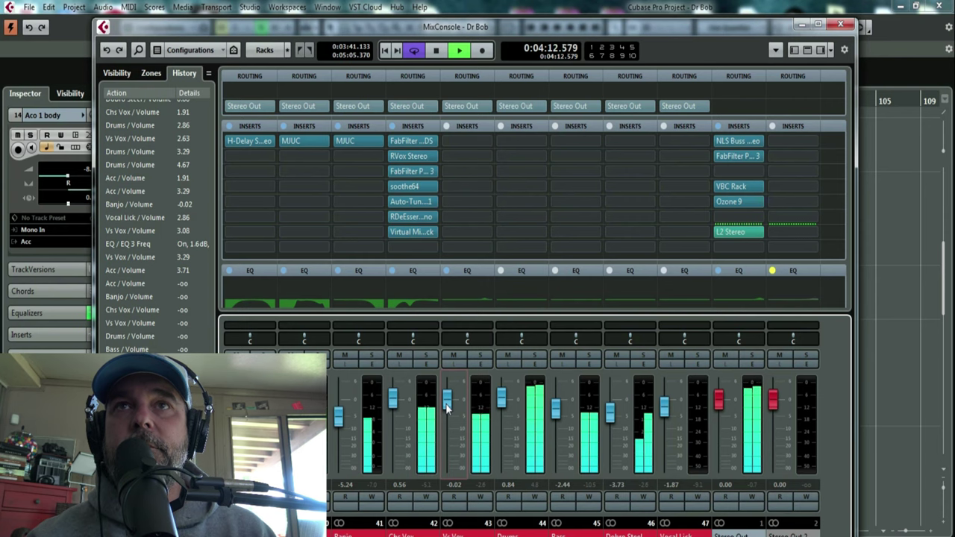
Move the playback position to bar 81, zoom in there, and bring the MixConsole back up
{"action": "left_click", "coordinate": [929, 363]}
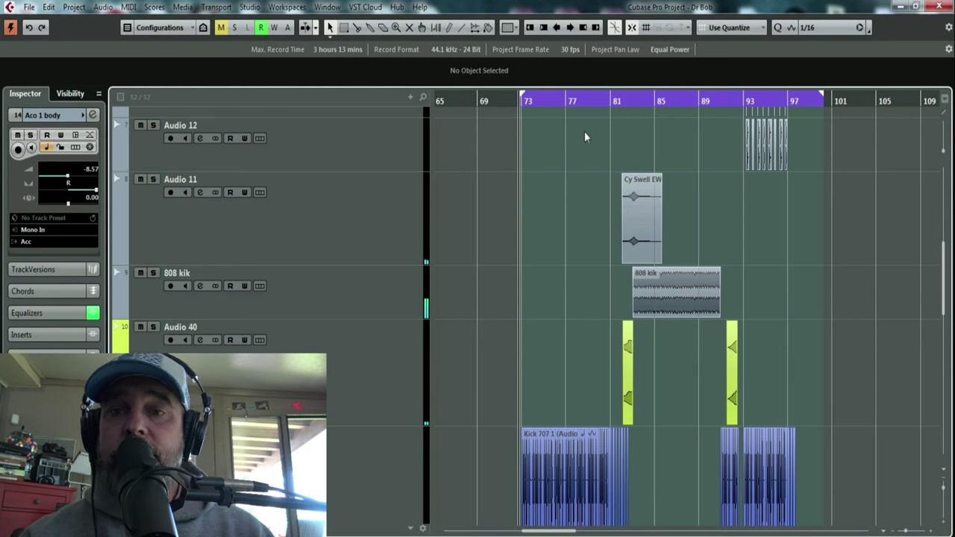
{"action": "left_click_drag", "start_coordinate": [610, 100], "coordinate": [604, 128]}
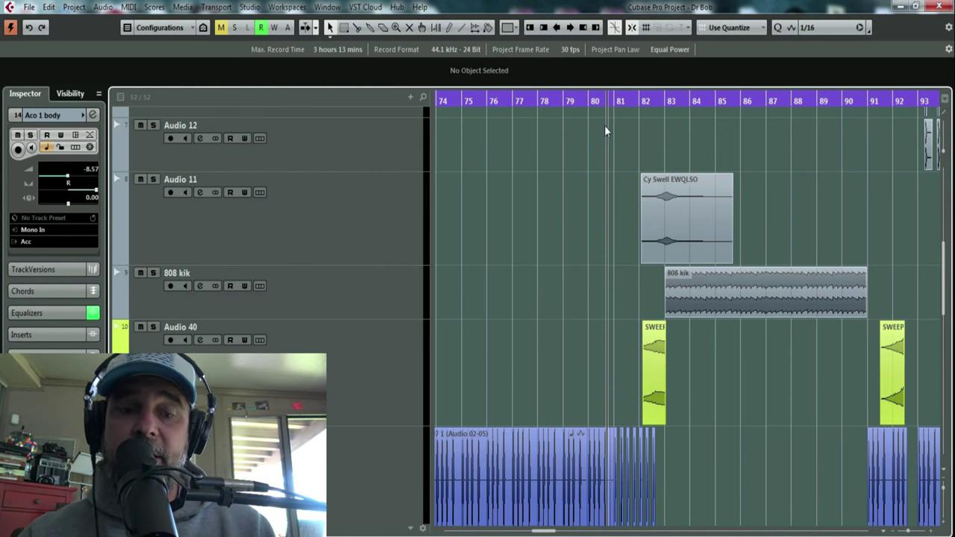
{"action": "key", "text": "F3"}
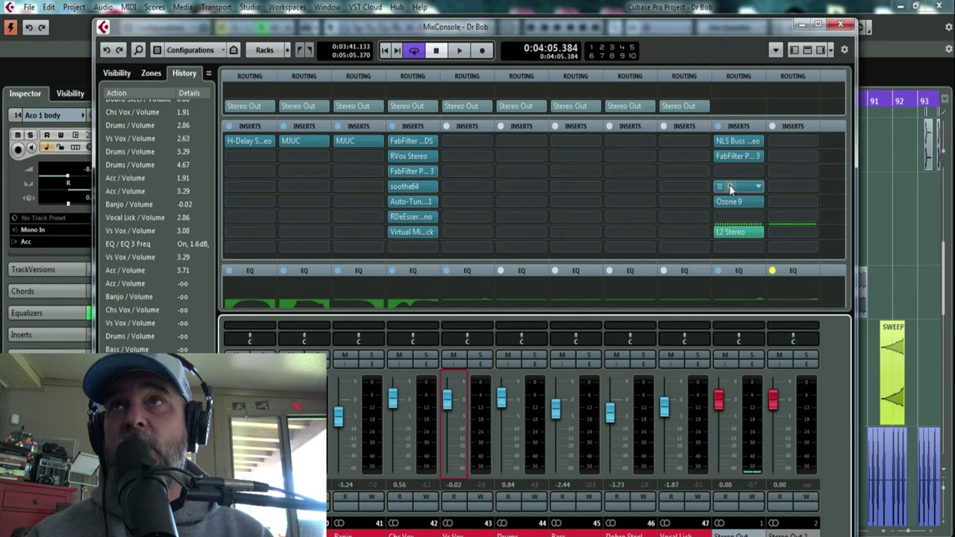
Close the Stereo Out VBC Rack plugin and toggle the MixConsole back into view
{"action": "left_click", "coordinate": [730, 188]}
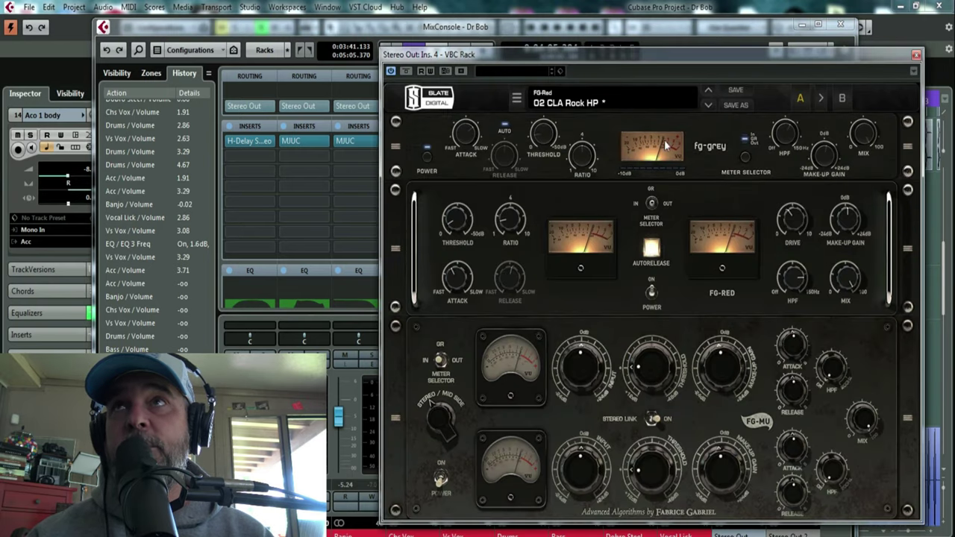
{"action": "left_click", "coordinate": [916, 56]}
{"action": "key", "text": "F3"}
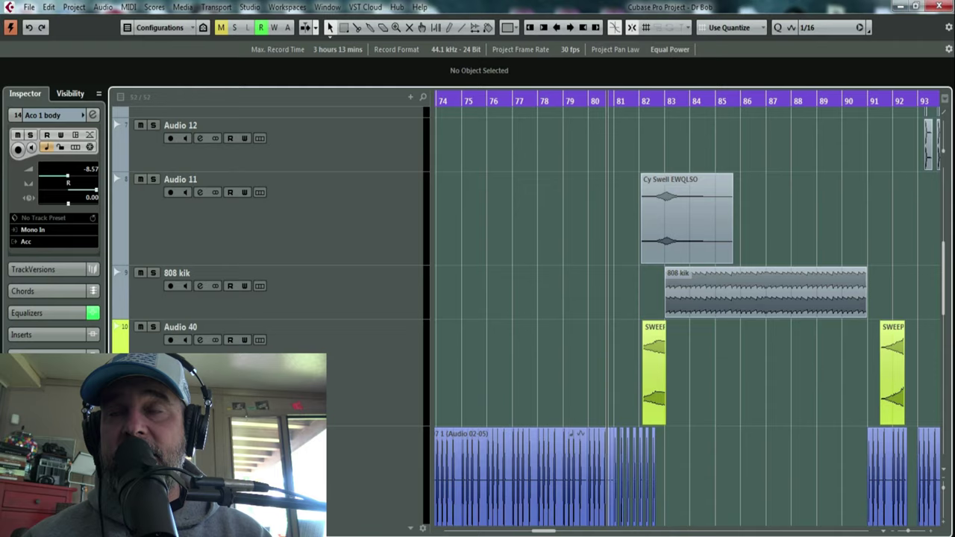
{"action": "key", "text": "F3"}
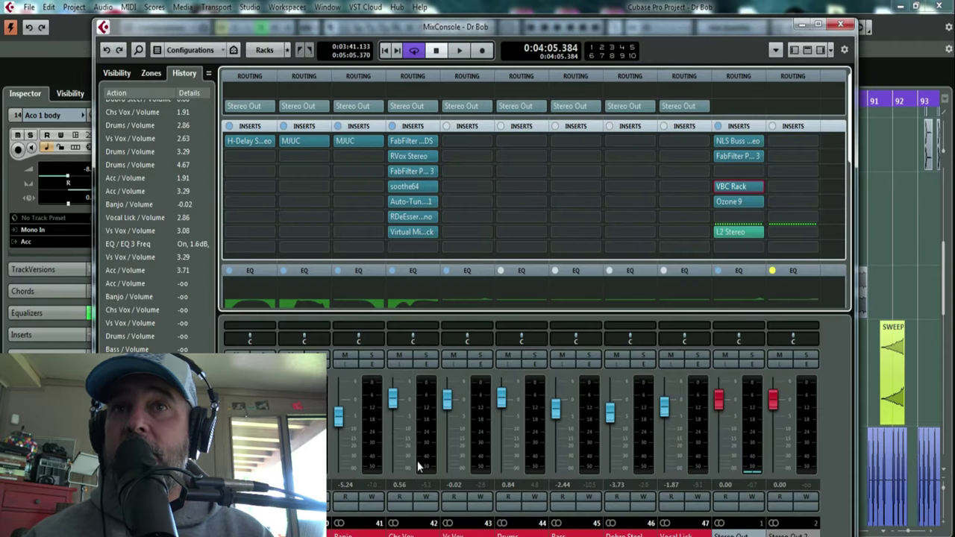
{"action": "key", "text": "F3"}
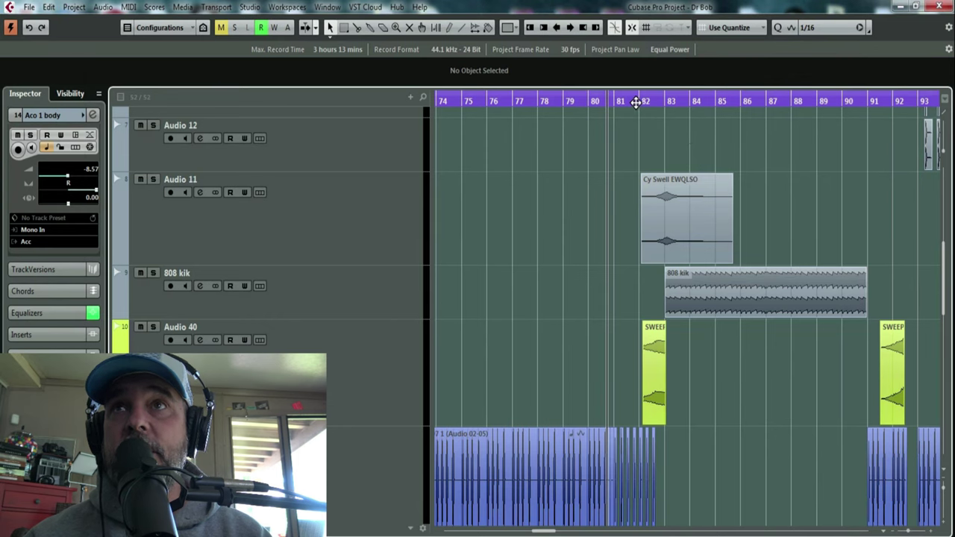
{"action": "key", "text": "F3"}
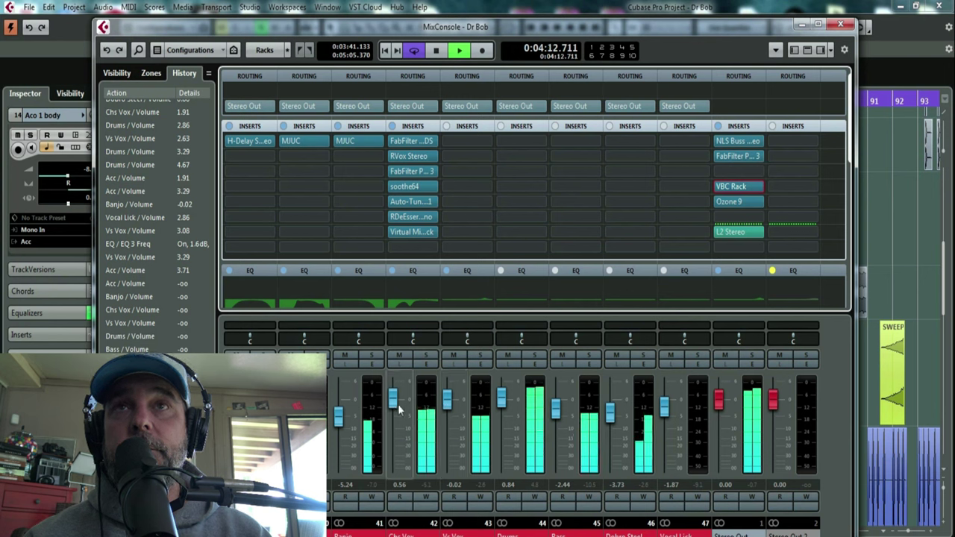
Raise Chs Vox to about 3.5 and restart playback from the start point
{"action": "left_click_drag", "start_coordinate": [398, 403], "coordinate": [399, 394]}
{"action": "key", "text": "space"}
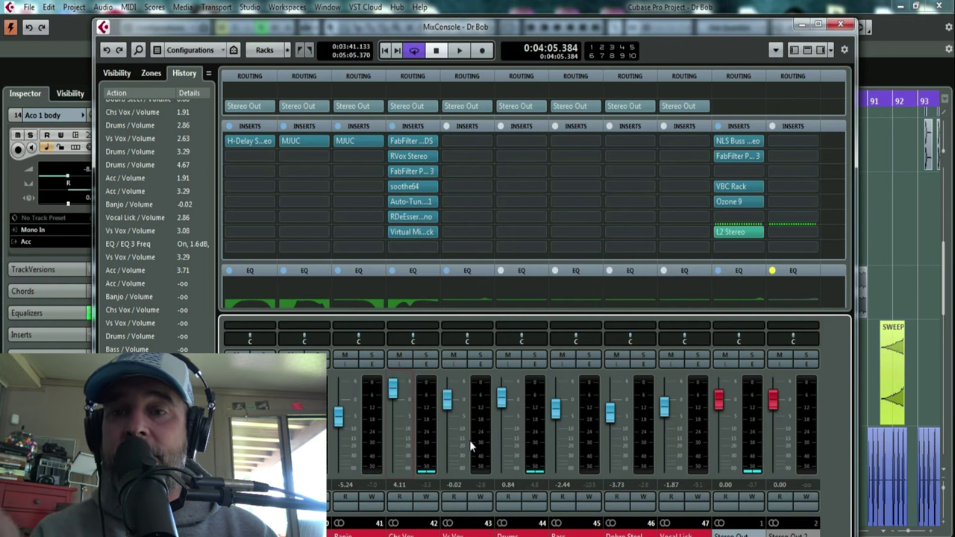
{"action": "key", "text": "space"}
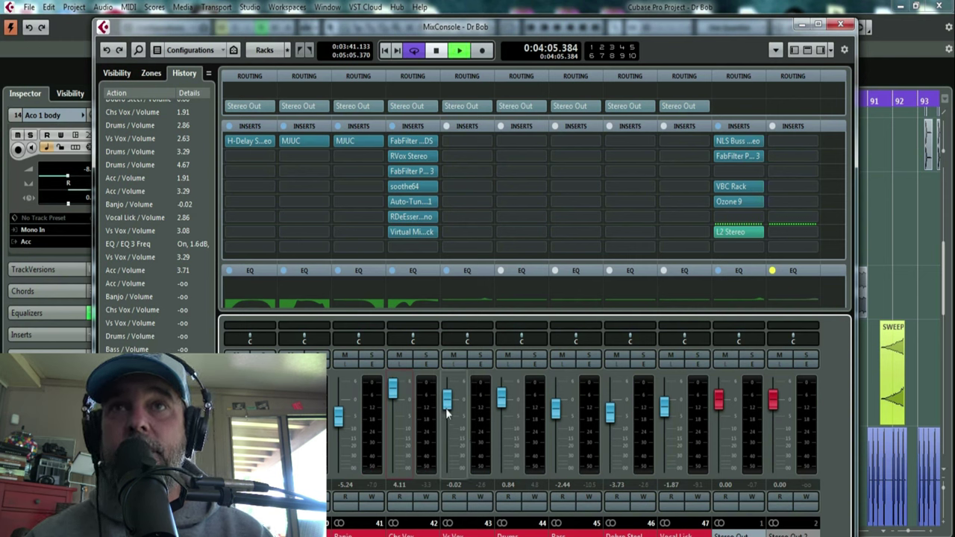
Audition Vs Vox and Chs Vox levels, settling Chs Vox at 0.56 and Vs Vox at -1.15
{"action": "left_click_drag", "start_coordinate": [450, 406], "coordinate": [449, 399]}
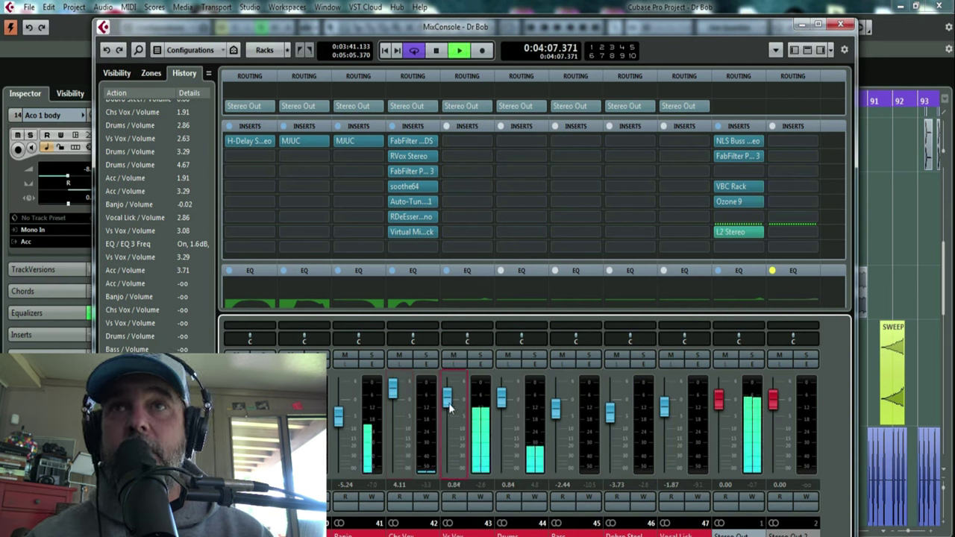
{"action": "left_click", "coordinate": [463, 299]}
{"action": "mouse_move", "coordinate": [543, 294]}
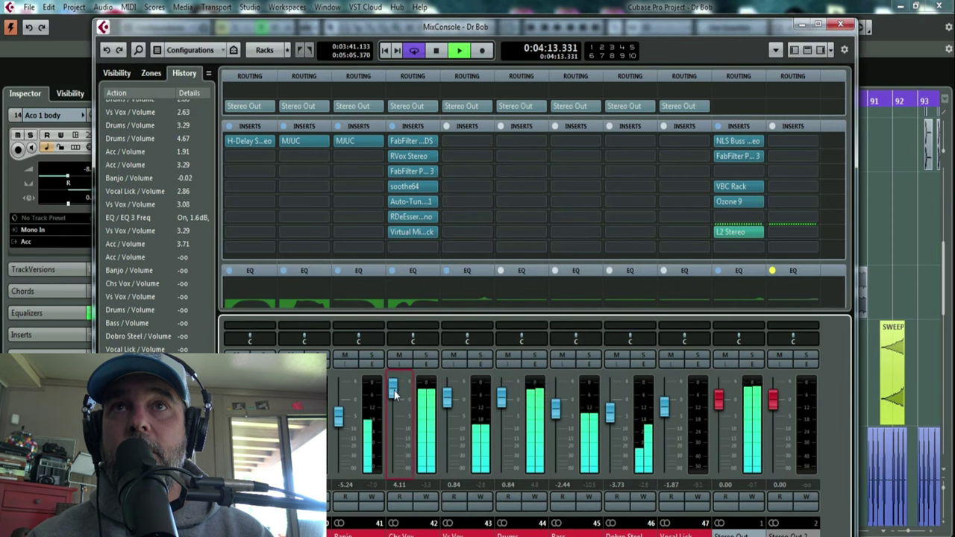
{"action": "left_click_drag", "start_coordinate": [395, 395], "coordinate": [447, 409]}
{"action": "left_click", "coordinate": [446, 399]}
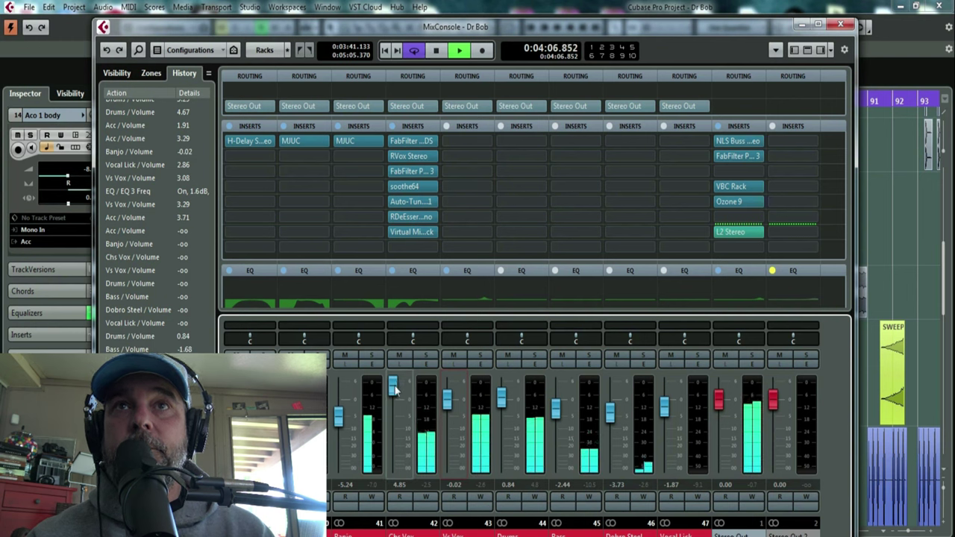
{"action": "left_click_drag", "start_coordinate": [396, 384], "coordinate": [554, 429]}
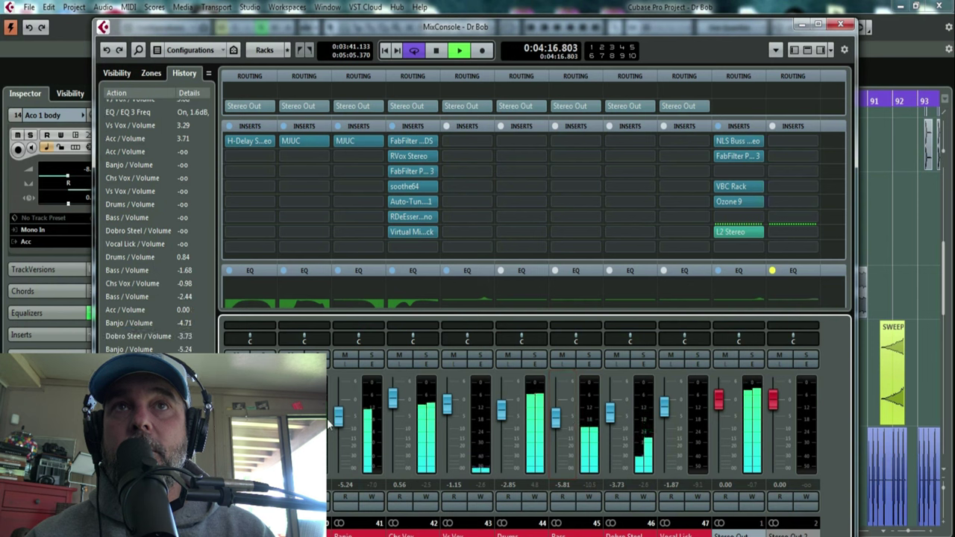
Lower Banjo to -6.80, raise Drums to -1.87, and lift Bass, Chs Vox and Vs Vox slightly
{"action": "left_click_drag", "start_coordinate": [338, 414], "coordinate": [338, 425]}
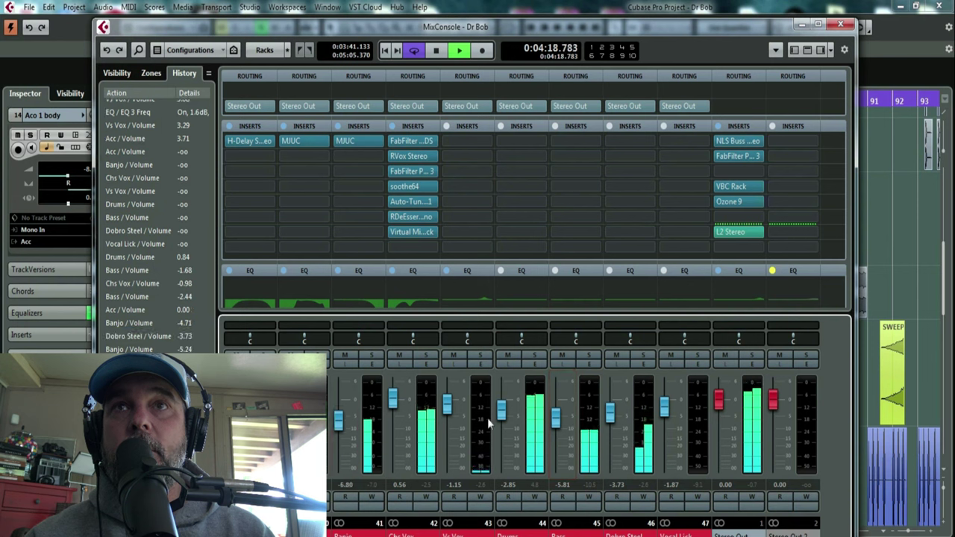
{"action": "left_click_drag", "start_coordinate": [504, 416], "coordinate": [610, 423]}
{"action": "left_click", "coordinate": [610, 416]}
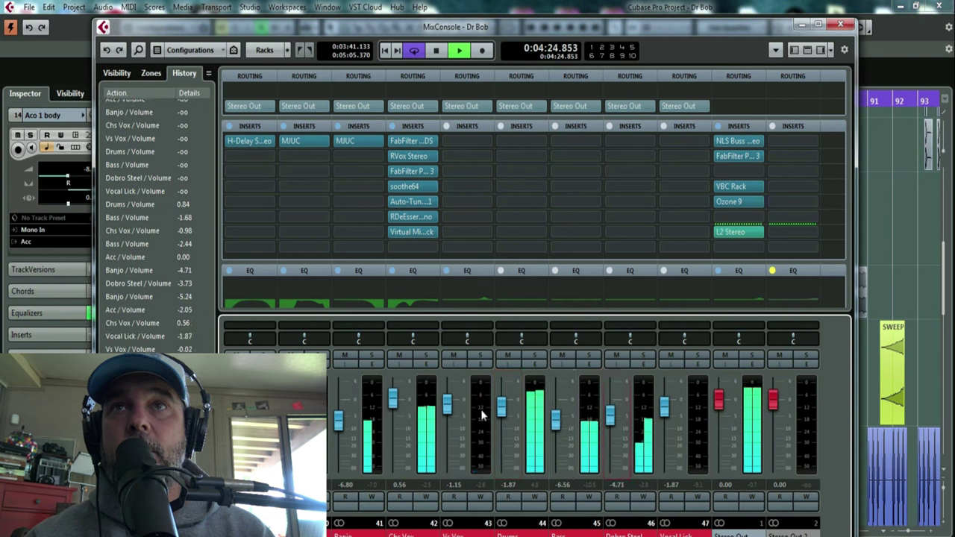
{"action": "left_click", "coordinate": [392, 407]}
{"action": "left_click_drag", "start_coordinate": [392, 406], "coordinate": [391, 402]}
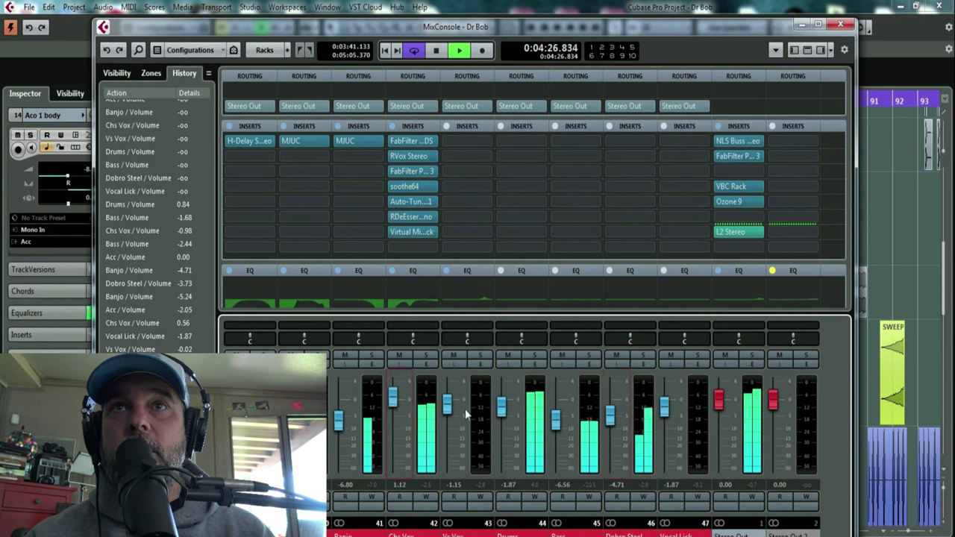
{"action": "left_click_drag", "start_coordinate": [448, 411], "coordinate": [450, 407]}
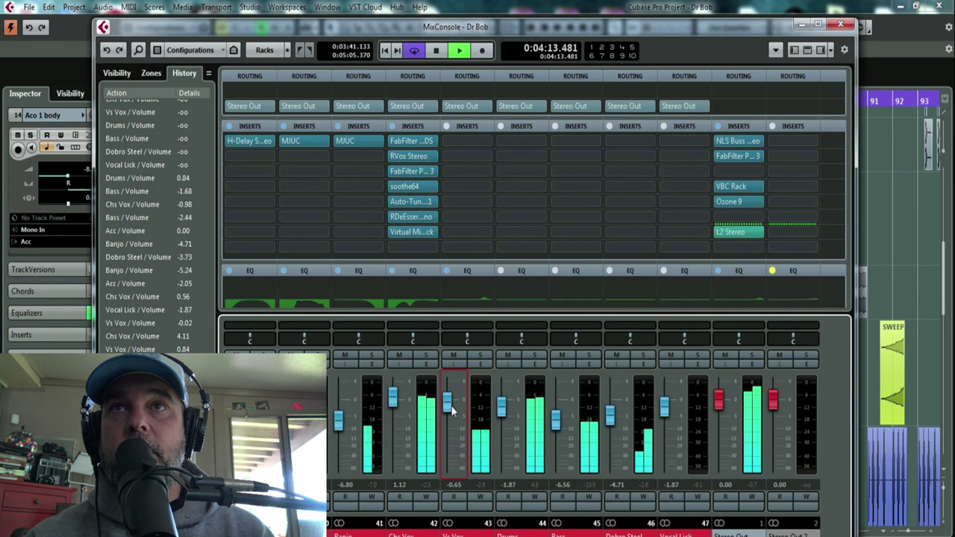
Set Dobro Steel to -3.28, Bass to -4.97, Vs Vox to -0.65 and Chs Vox to 1.39
{"action": "left_click_drag", "start_coordinate": [397, 404], "coordinate": [397, 400]}
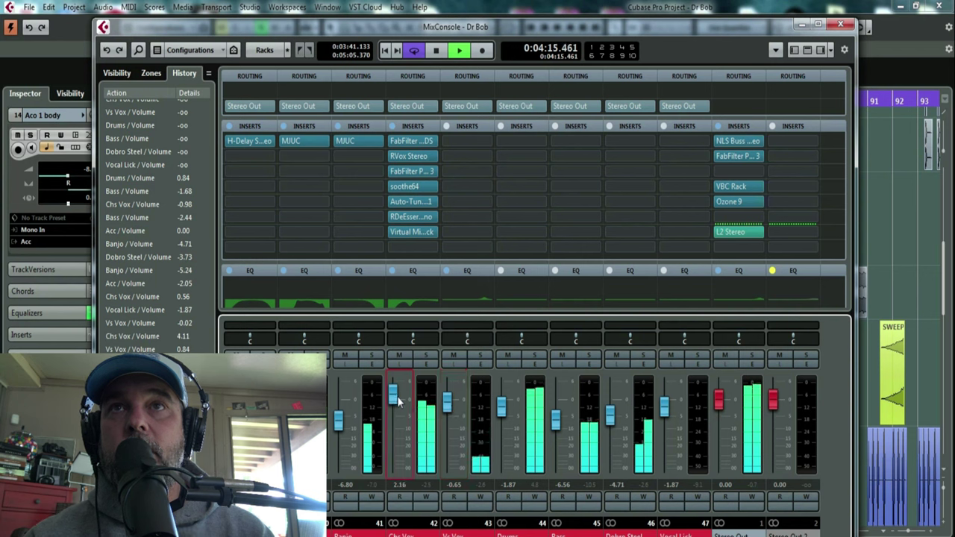
{"action": "left_click", "coordinate": [446, 412]}
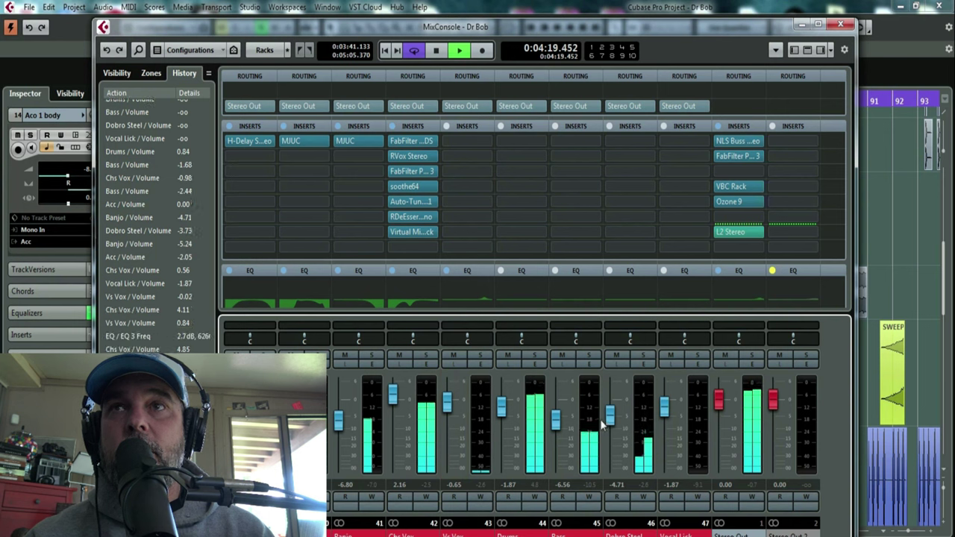
{"action": "left_click_drag", "start_coordinate": [610, 423], "coordinate": [612, 420]}
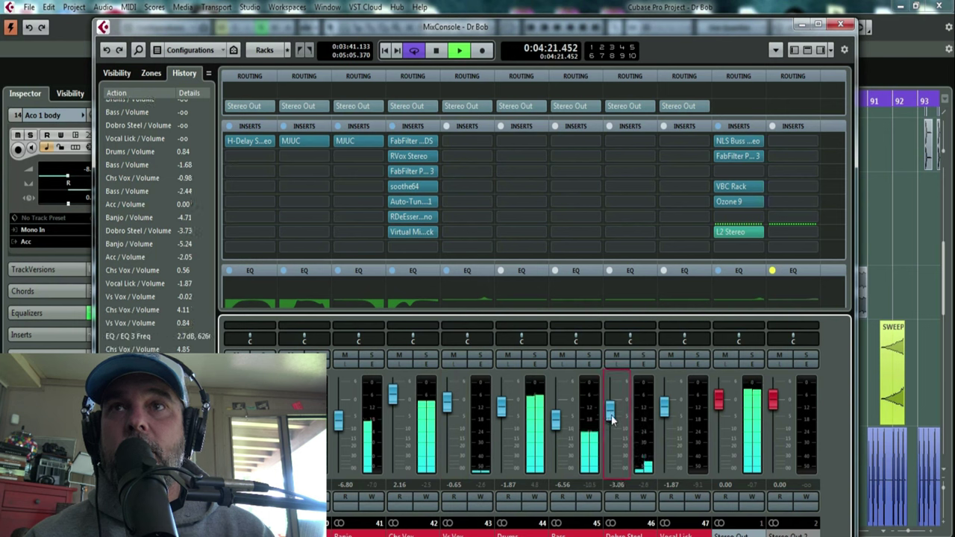
{"action": "left_click", "coordinate": [555, 422]}
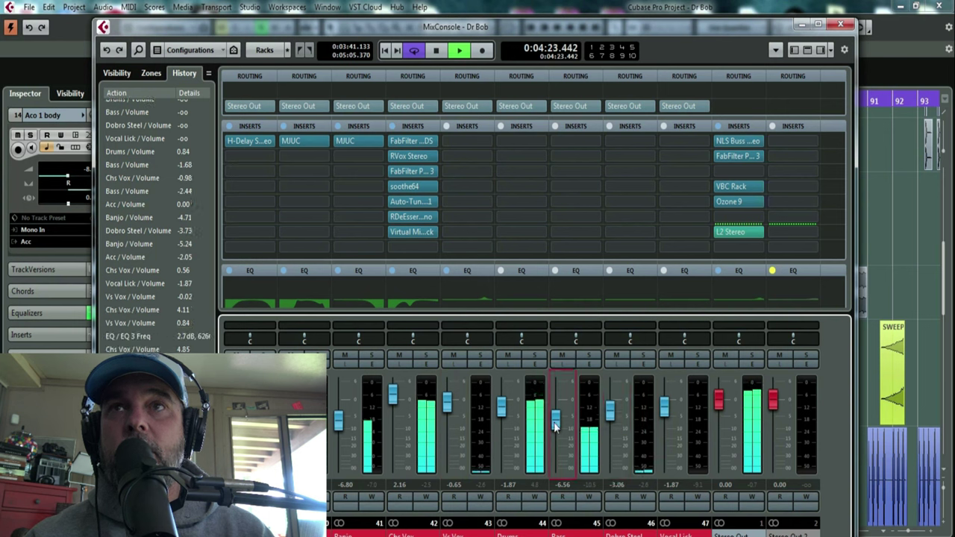
{"action": "left_click_drag", "start_coordinate": [606, 422], "coordinate": [556, 422]}
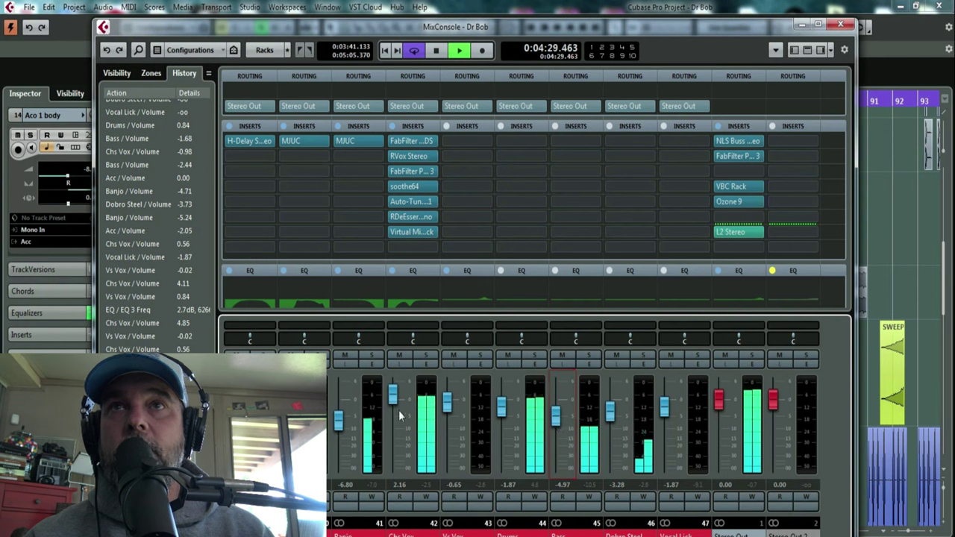
{"action": "left_click_drag", "start_coordinate": [392, 399], "coordinate": [392, 403]}
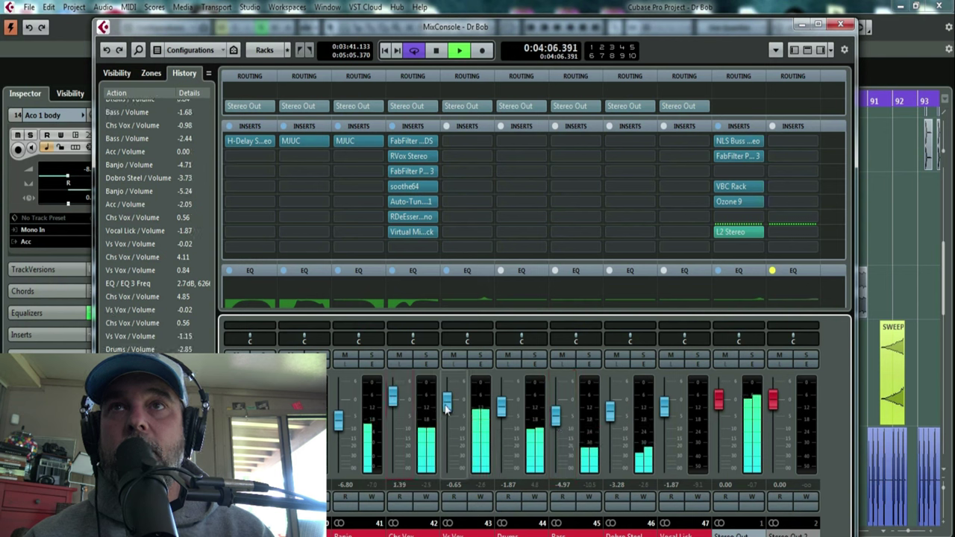
Solo Chs Vox and Vs Vox together and set Vs Vox to -0.49
{"action": "left_click_drag", "start_coordinate": [444, 402], "coordinate": [442, 400]}
{"action": "left_click", "coordinate": [425, 355]}
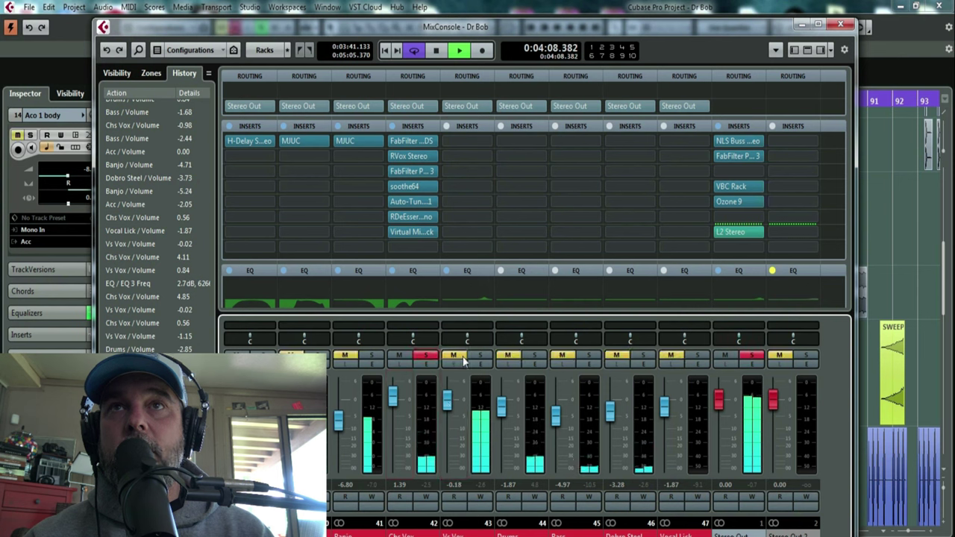
{"action": "left_click", "coordinate": [480, 356]}
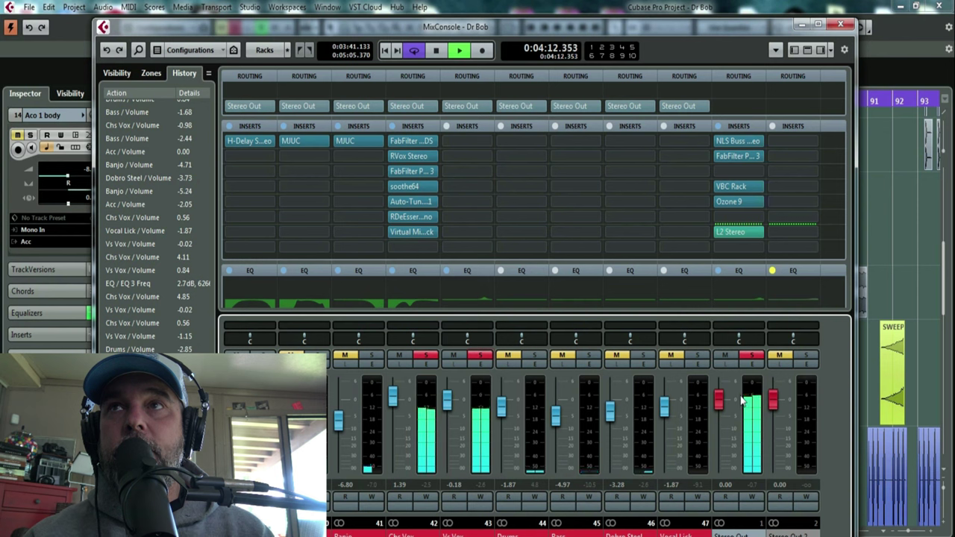
{"action": "left_click", "coordinate": [393, 403]}
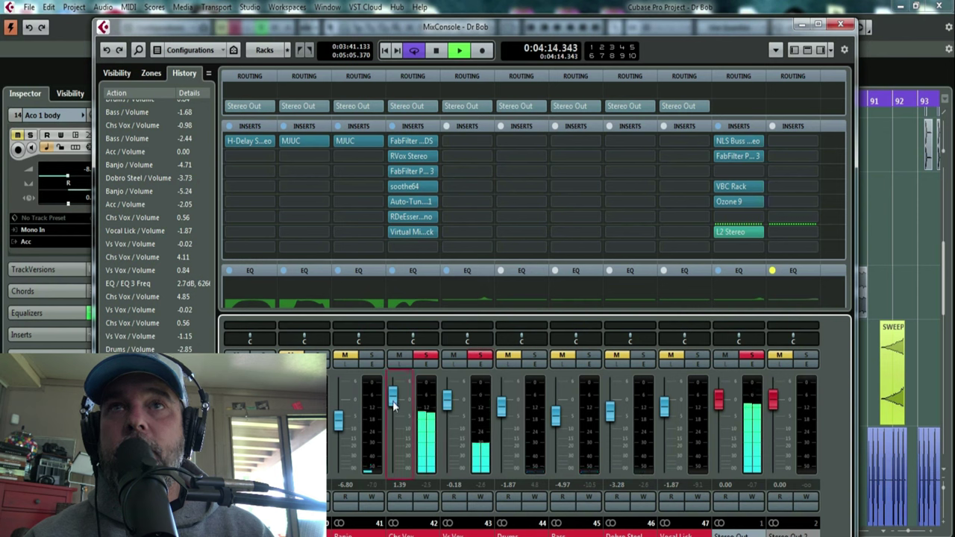
{"action": "left_click_drag", "start_coordinate": [446, 400], "coordinate": [449, 406]}
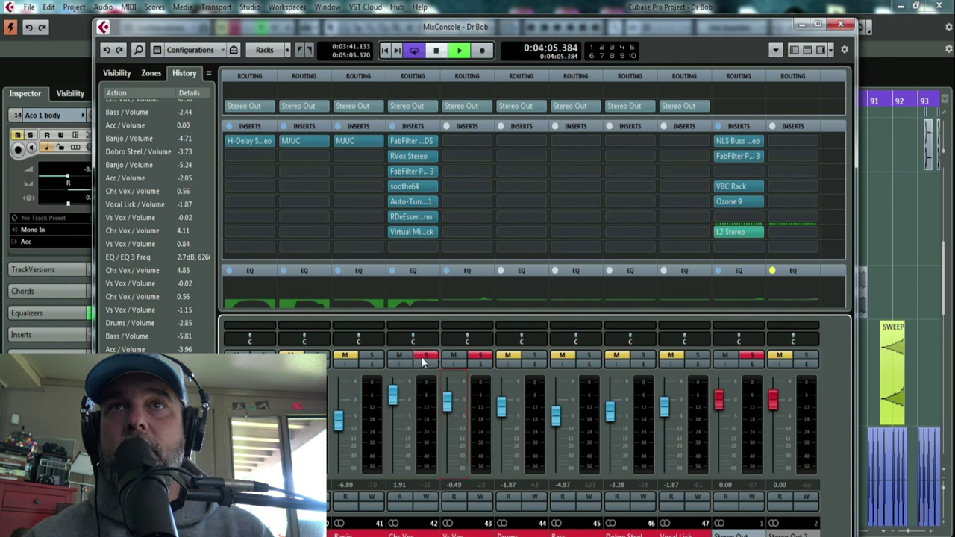
Replay the soloed vocals from 4:05 and raise Chs Vox to 2.40
{"action": "key", "text": "space"}
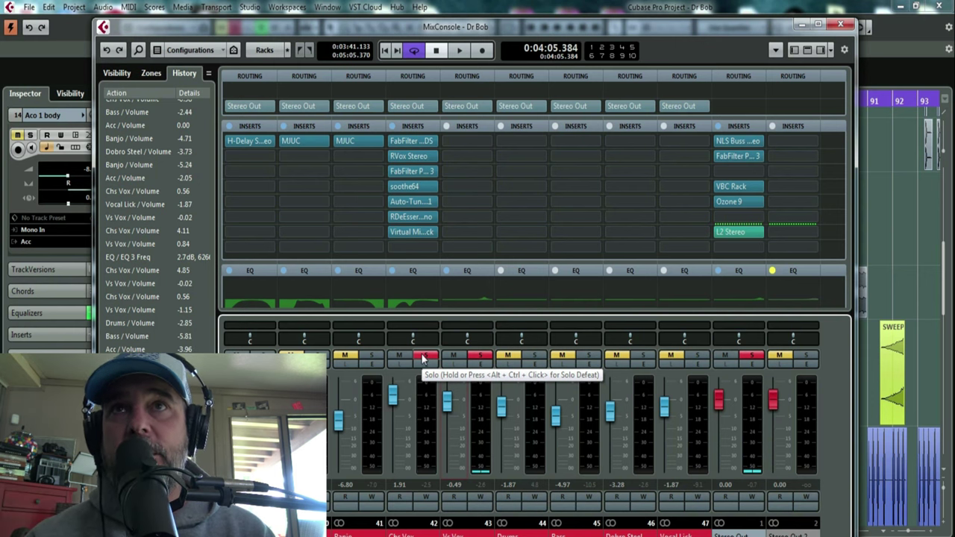
{"action": "key", "text": "space"}
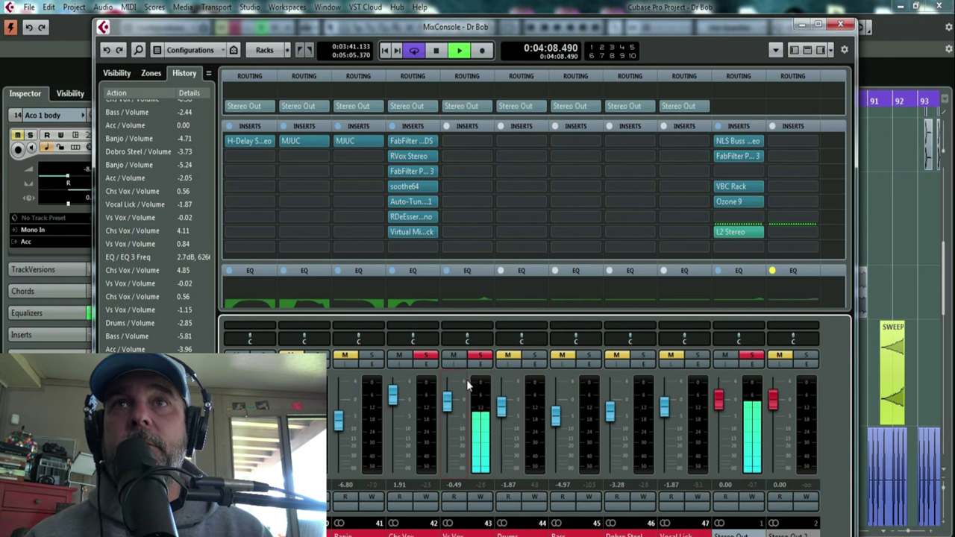
{"action": "left_click", "coordinate": [400, 405]}
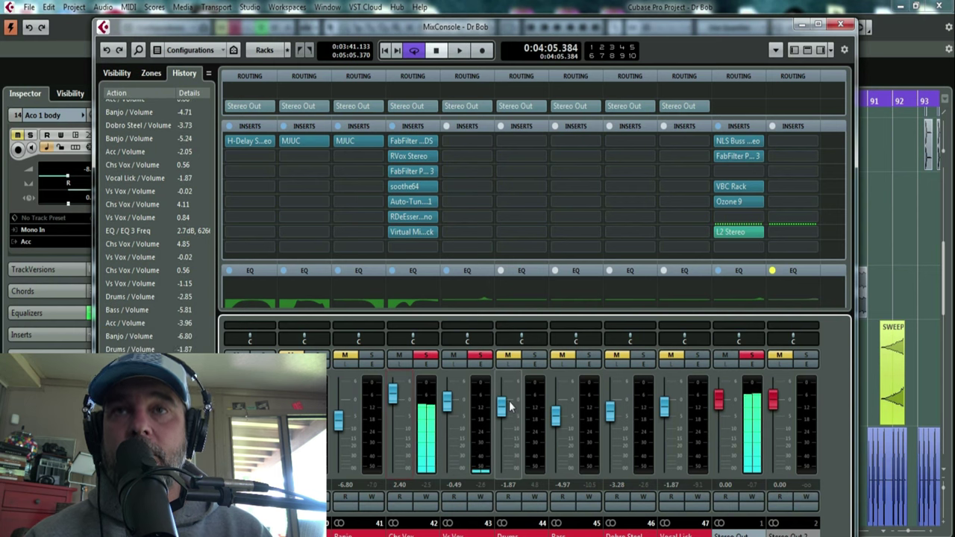
Check the Chs Vox channel settings, unsolo Stereo Out, and play the chorus
{"action": "left_click", "coordinate": [433, 364]}
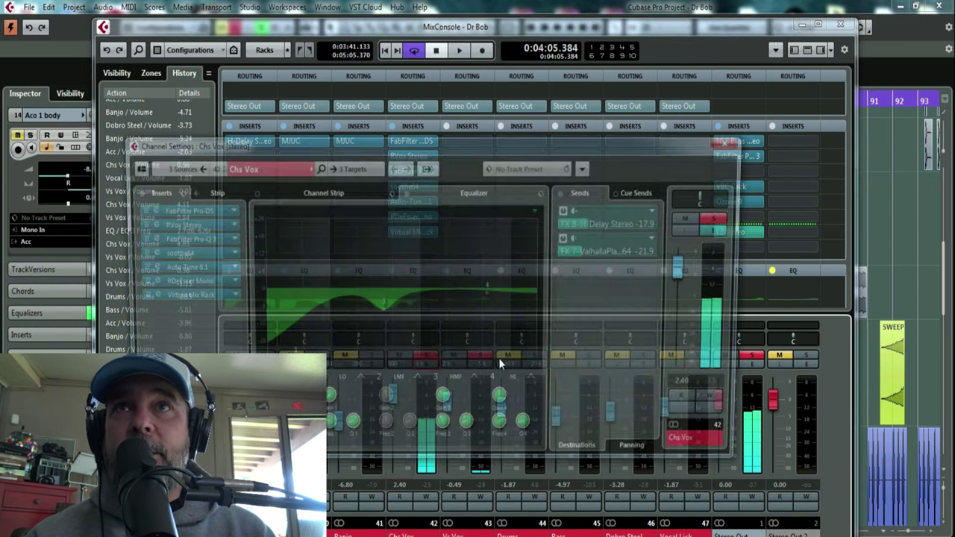
{"action": "left_click", "coordinate": [730, 142]}
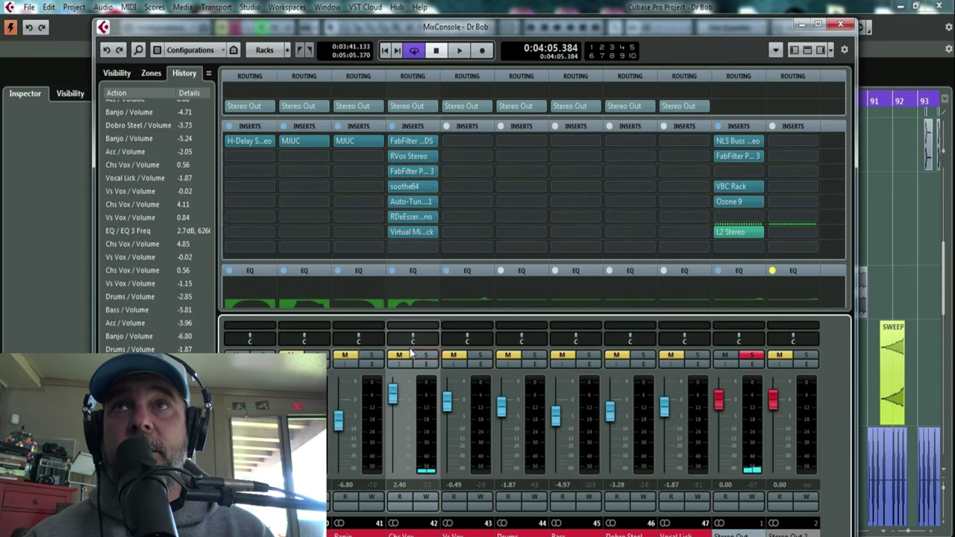
{"action": "left_click", "coordinate": [759, 357]}
{"action": "key", "text": "space"}
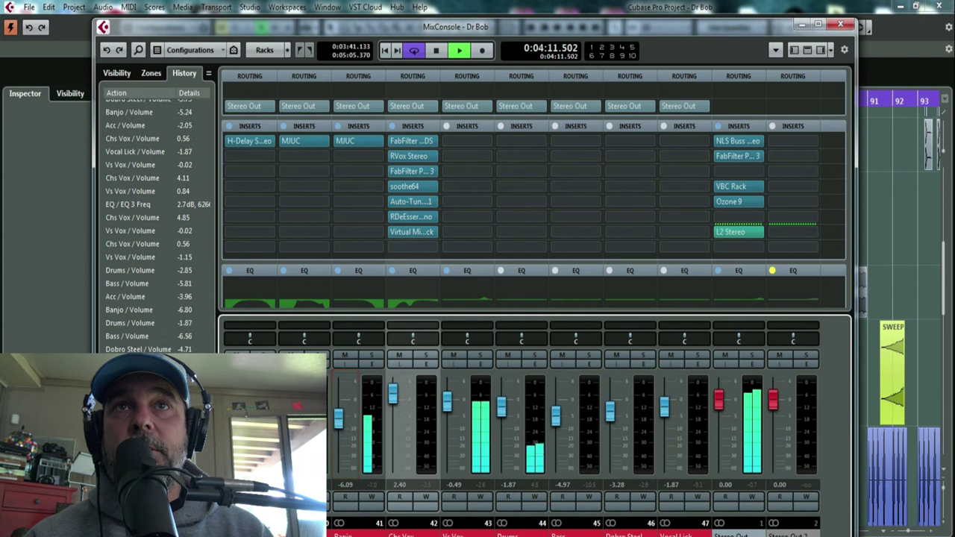
Set Drums to -0.65 and Bass to -5.52, then open the Stereo Out VBC Rack plugin
{"action": "left_click_drag", "start_coordinate": [505, 411], "coordinate": [505, 409]}
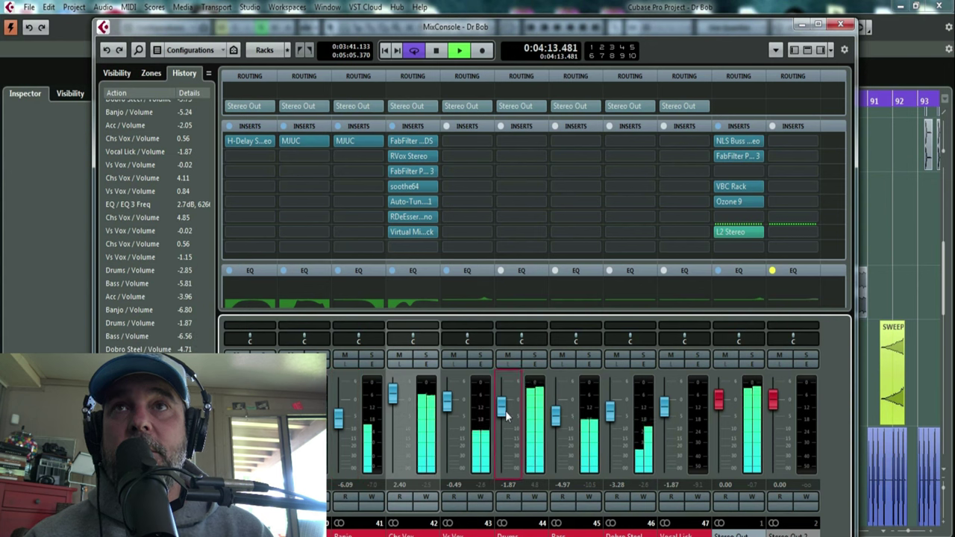
{"action": "left_click_drag", "start_coordinate": [557, 429], "coordinate": [557, 432]}
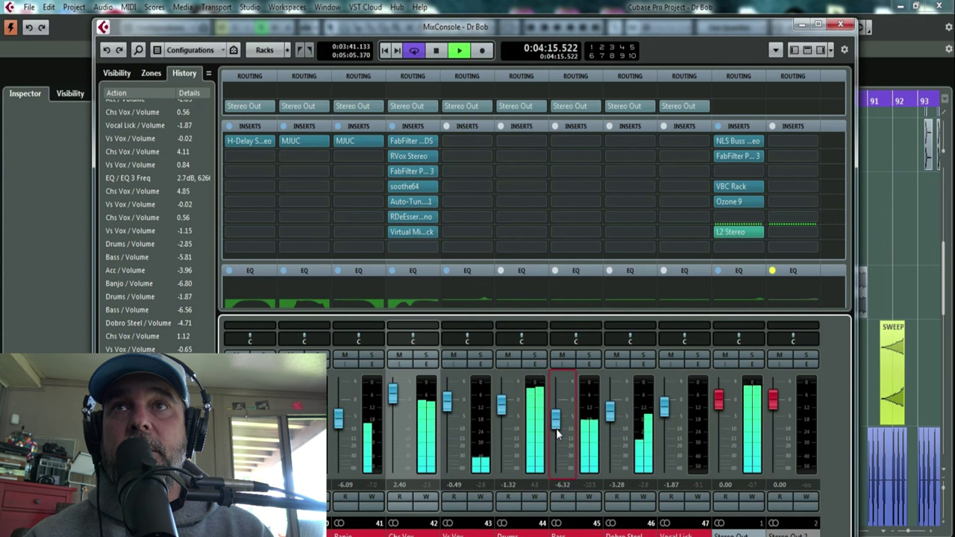
{"action": "left_click_drag", "start_coordinate": [503, 414], "coordinate": [503, 411]}
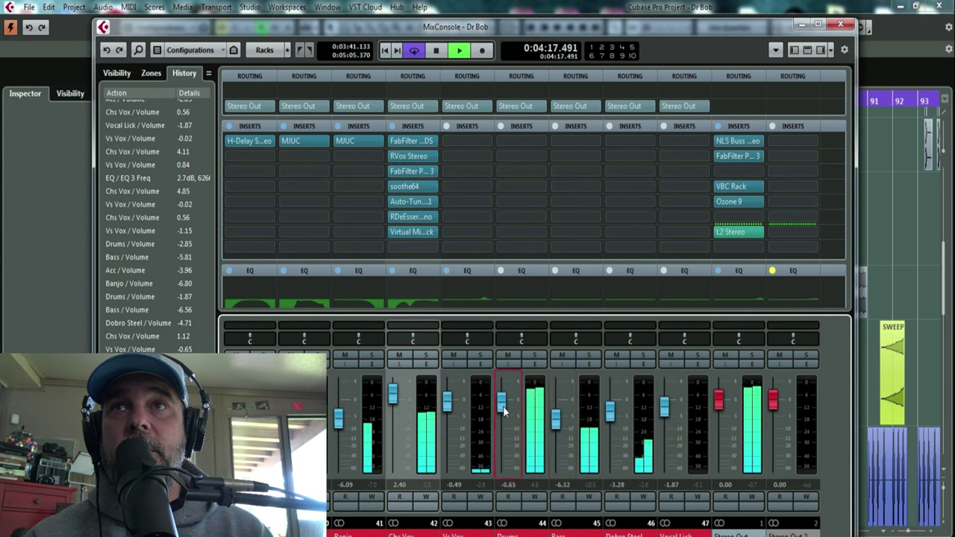
{"action": "left_click", "coordinate": [554, 426]}
{"action": "left_click_drag", "start_coordinate": [555, 429], "coordinate": [553, 424]}
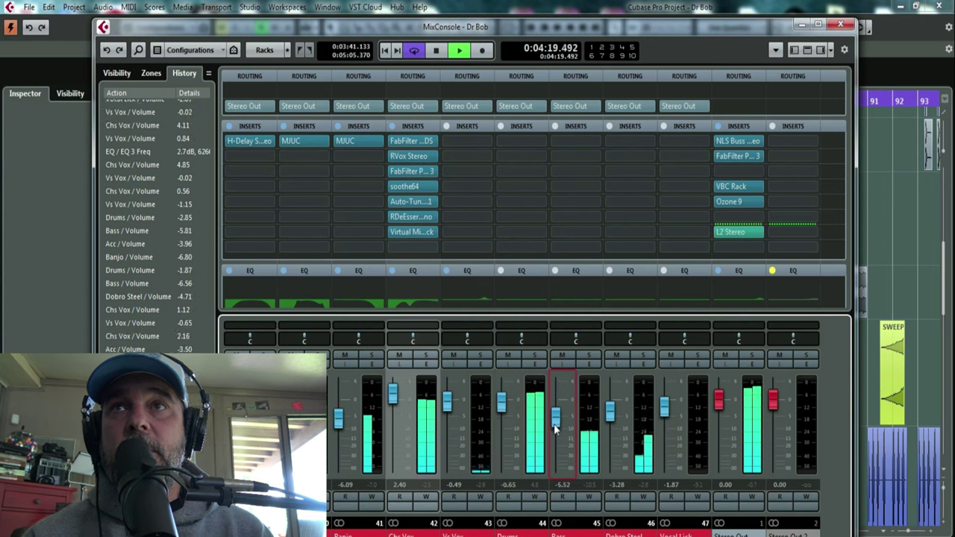
{"action": "left_click", "coordinate": [732, 187]}
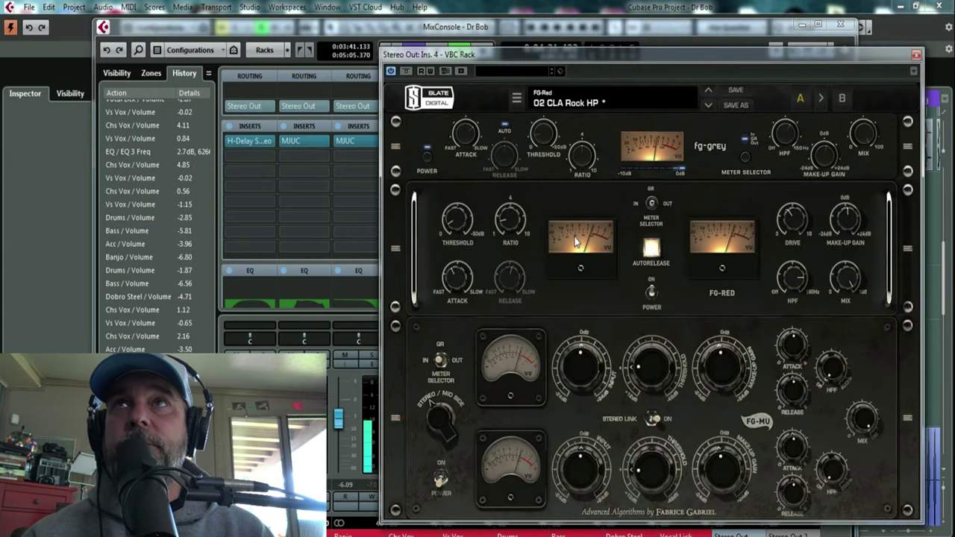
Close the VBC Rack window and mixer, and move the playback position to about bar 78
{"action": "left_click", "coordinate": [915, 55]}
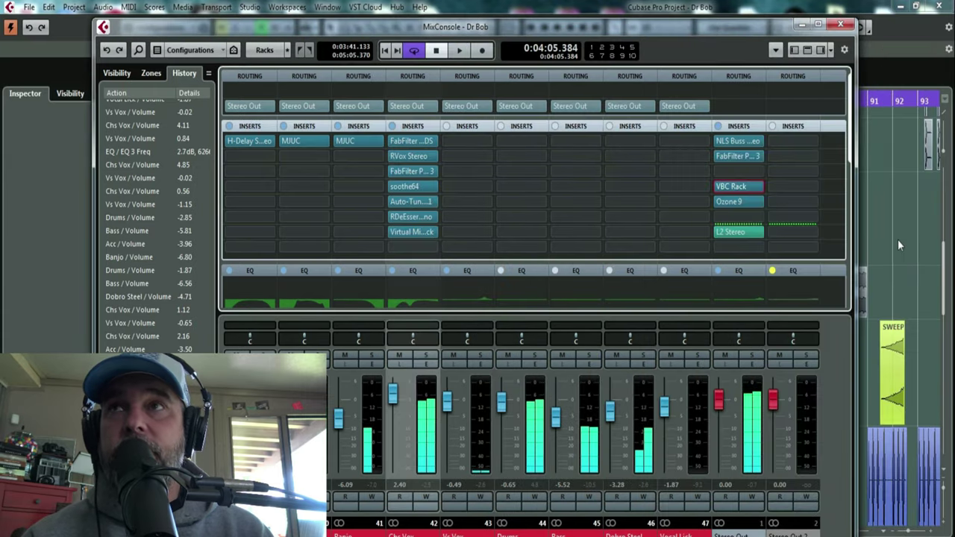
{"action": "left_click", "coordinate": [894, 241]}
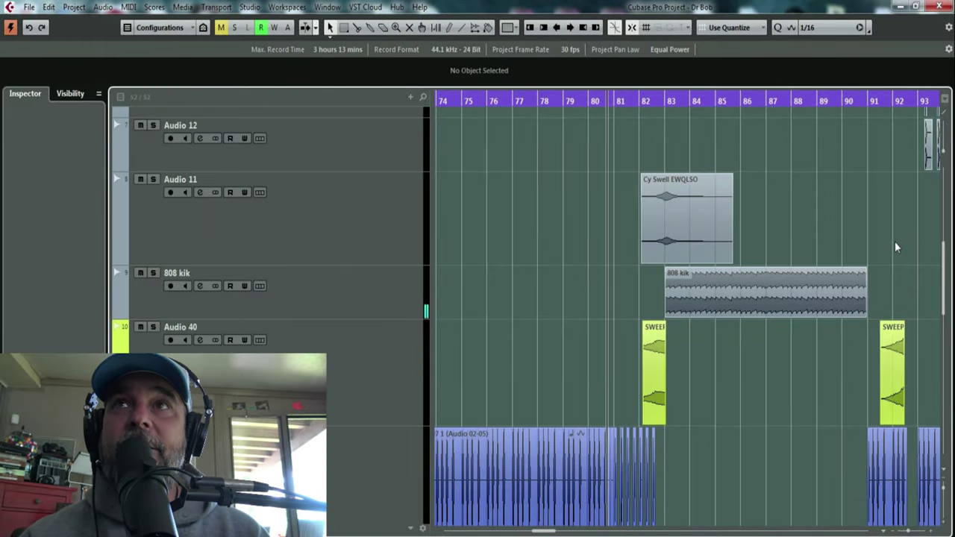
{"action": "left_click", "coordinate": [541, 102]}
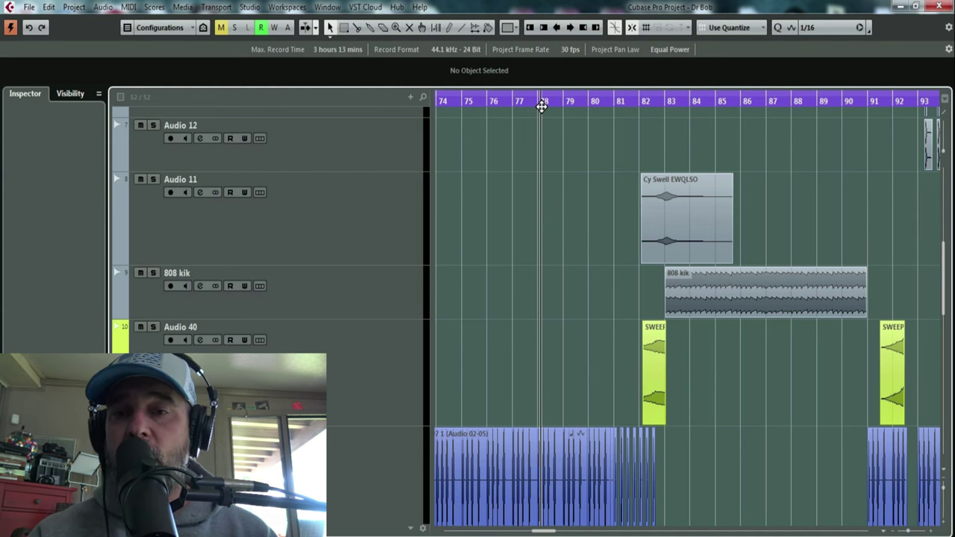
{"action": "key", "text": "F3"}
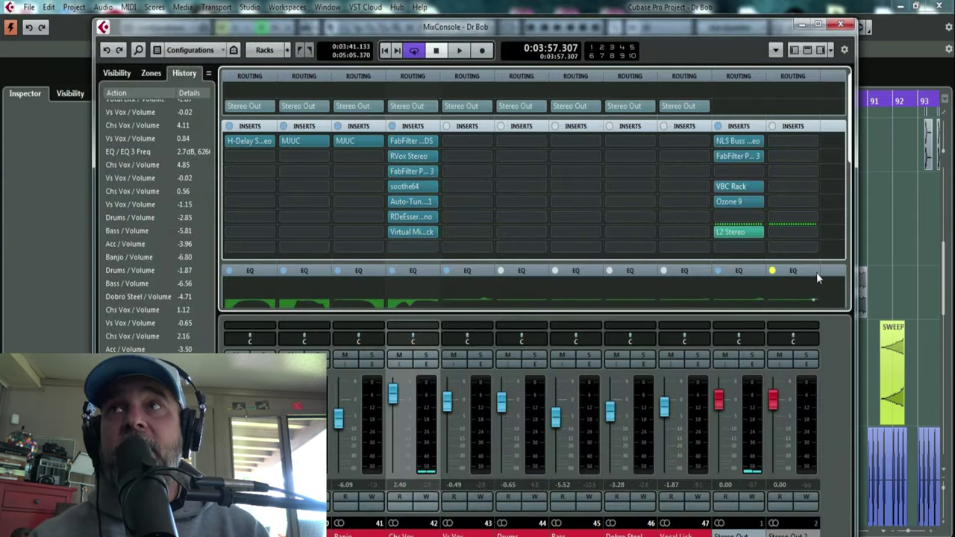
{"action": "key", "text": "F3"}
Scroll the arrangement and place the playback position near bar 73, showing bars 60–79
{"action": "scroll", "coordinate": [491, 439], "scroll_direction": "down", "scroll_amount": 5}
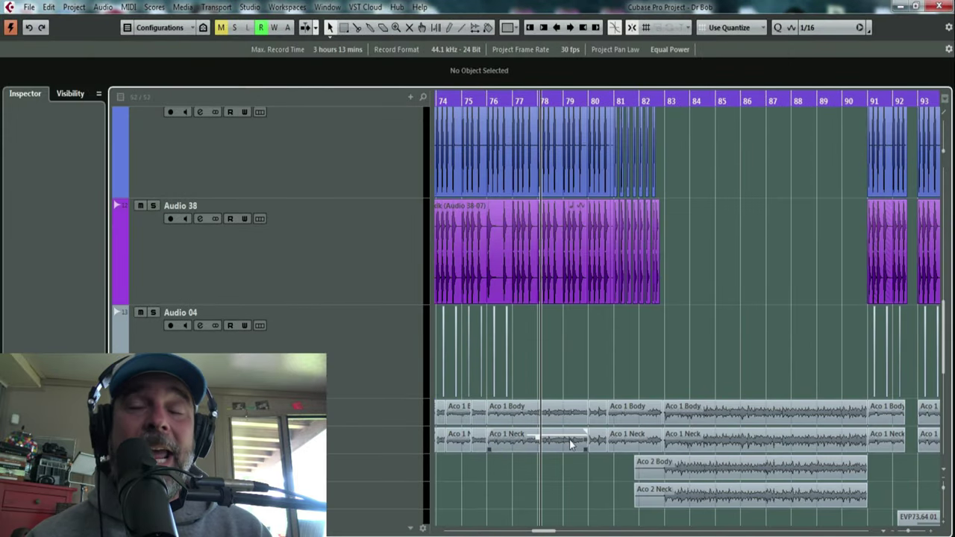
{"action": "scroll", "coordinate": [609, 433], "scroll_direction": "up", "scroll_amount": 4}
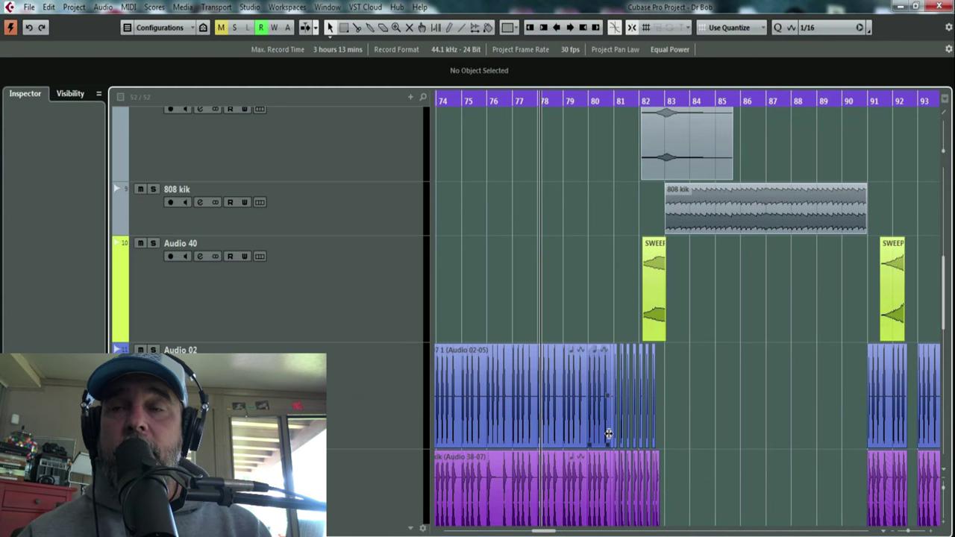
{"action": "scroll", "coordinate": [609, 433], "scroll_direction": "up", "scroll_amount": 4}
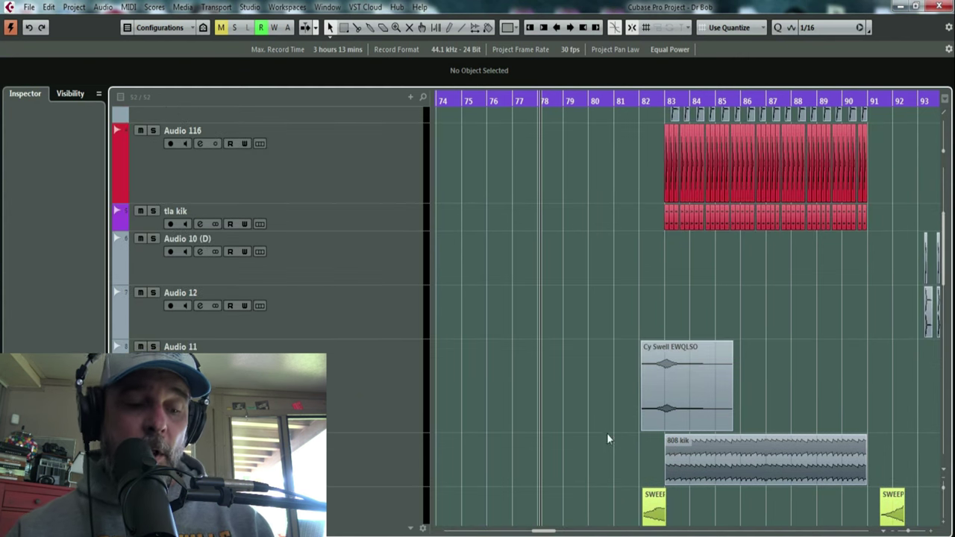
{"action": "key", "text": "F3"}
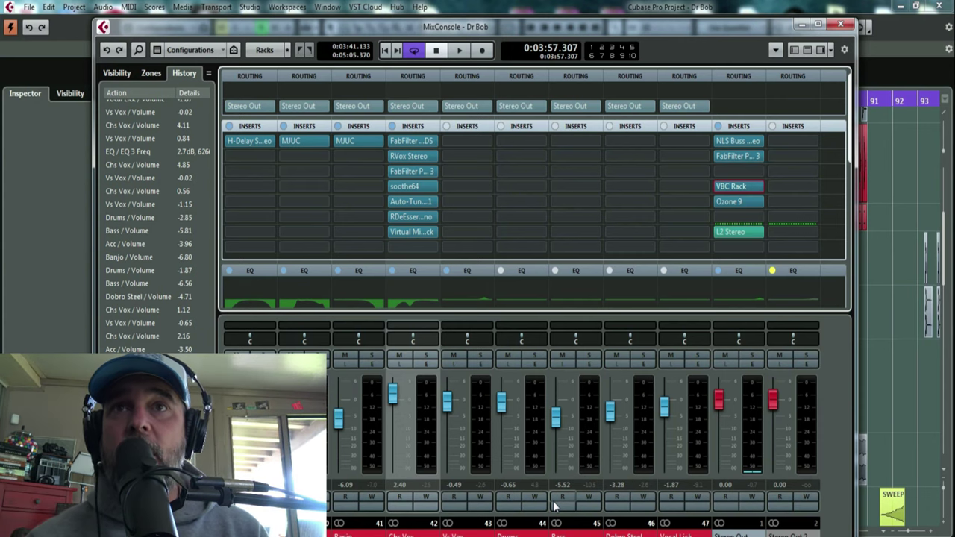
{"action": "left_click", "coordinate": [896, 372]}
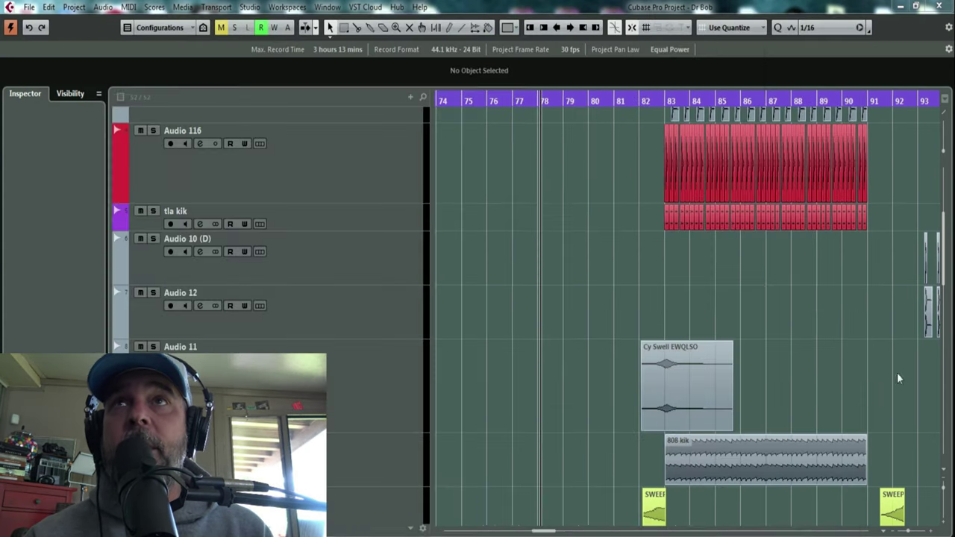
{"action": "scroll", "coordinate": [544, 231], "scroll_direction": "down", "scroll_amount": 5}
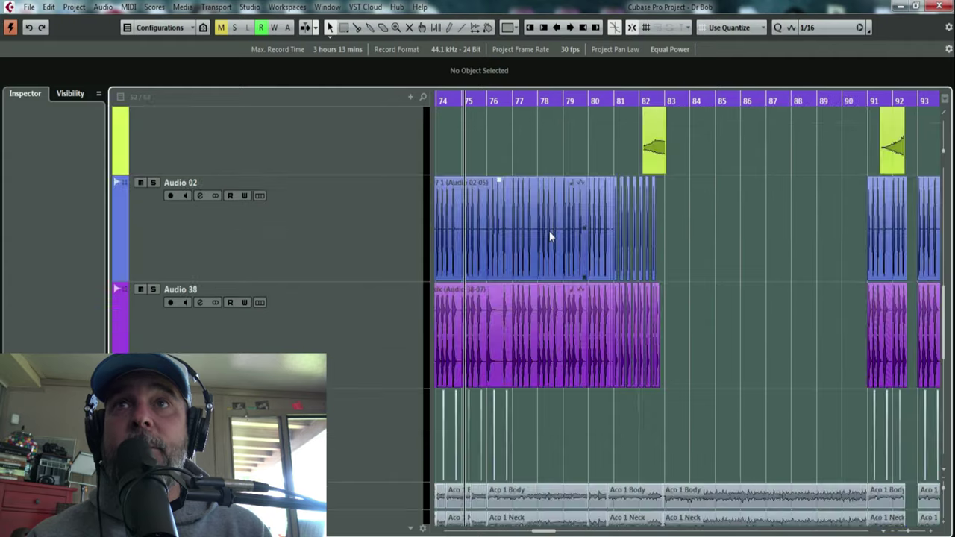
{"action": "left_click", "coordinate": [479, 101]}
{"action": "left_click_drag", "start_coordinate": [432, 99], "coordinate": [756, 104]}
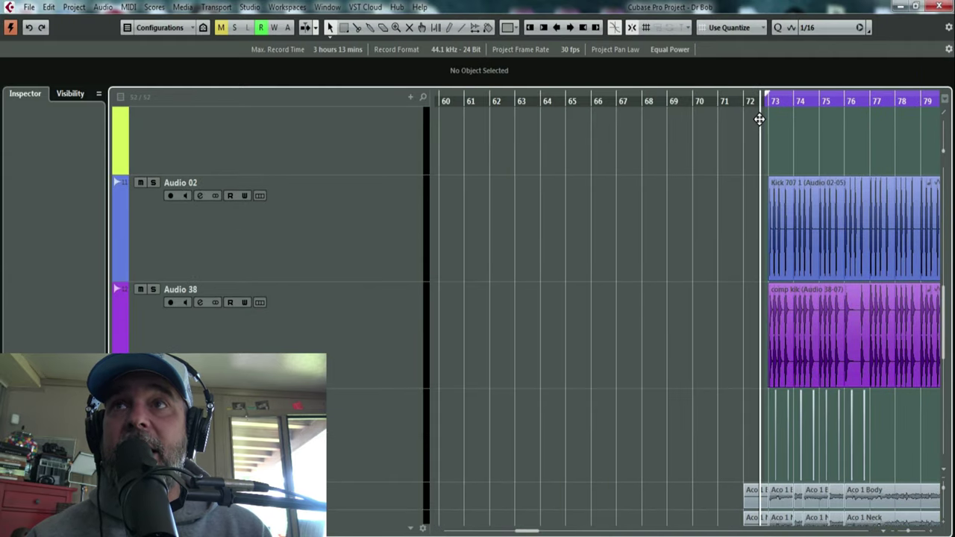
Reopen the MixConsole and the Stereo Out VBC Rack plugin, moved aside from the faders
{"action": "key", "text": "F3"}
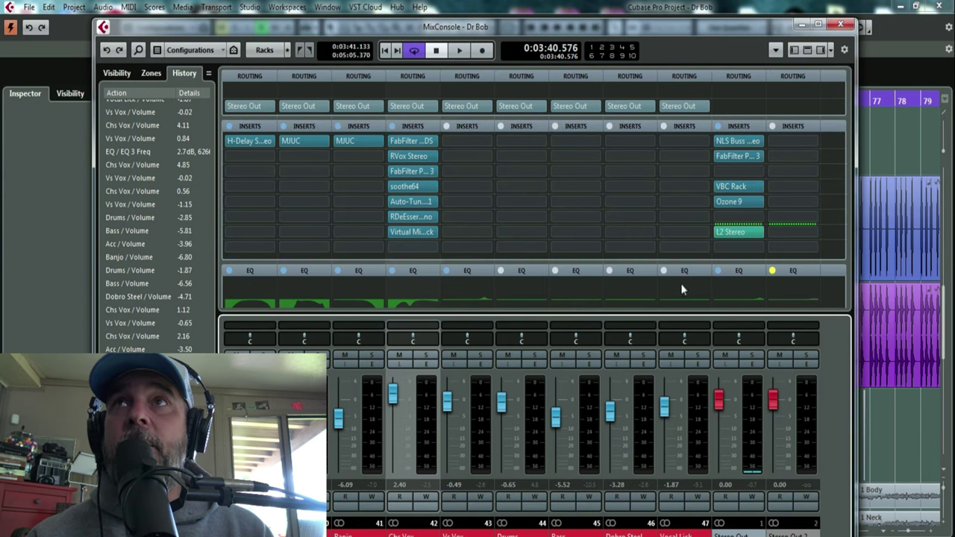
{"action": "left_click", "coordinate": [720, 190]}
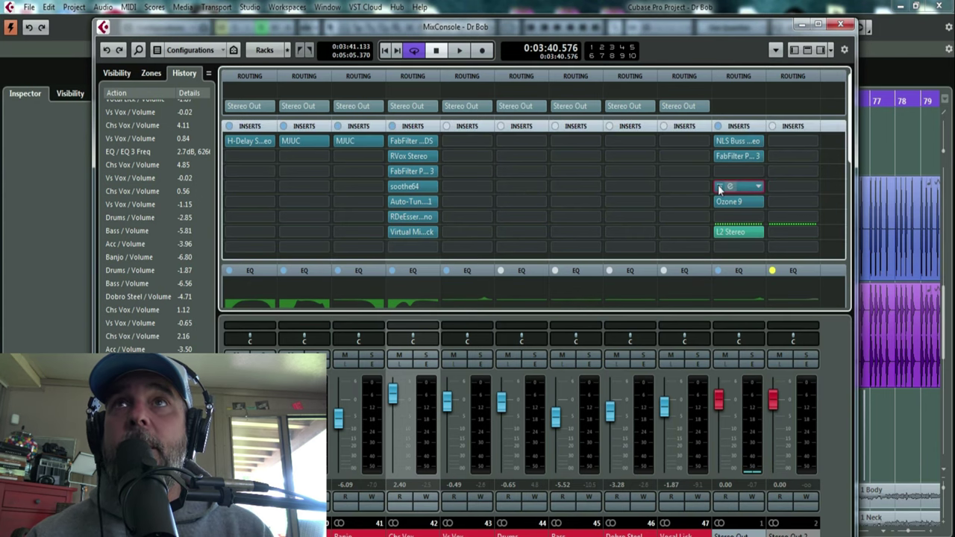
{"action": "left_click", "coordinate": [720, 190]}
{"action": "left_click_drag", "start_coordinate": [666, 63], "coordinate": [245, 58]}
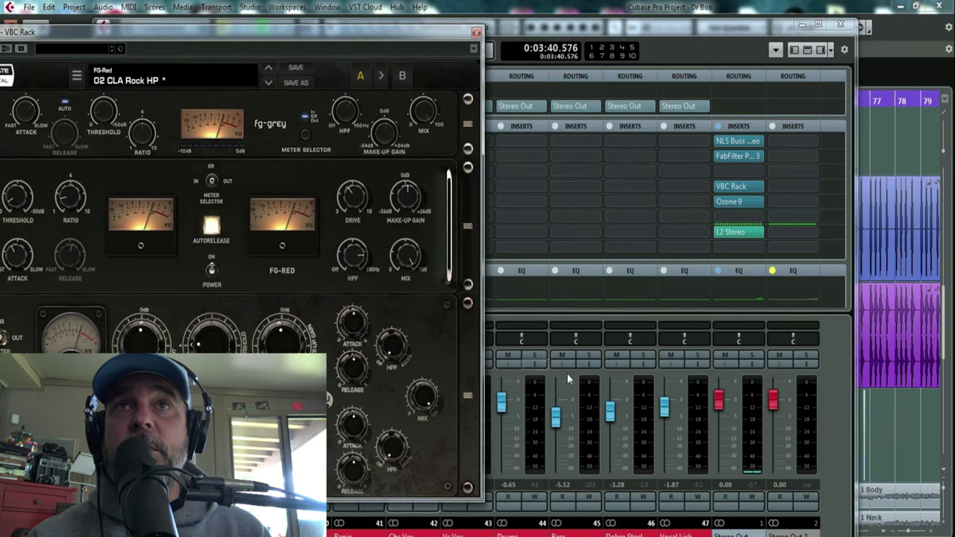
Raise Vocal Lick to -0.81 and fine-tune the Bass level during the verse
{"action": "left_click", "coordinate": [667, 416]}
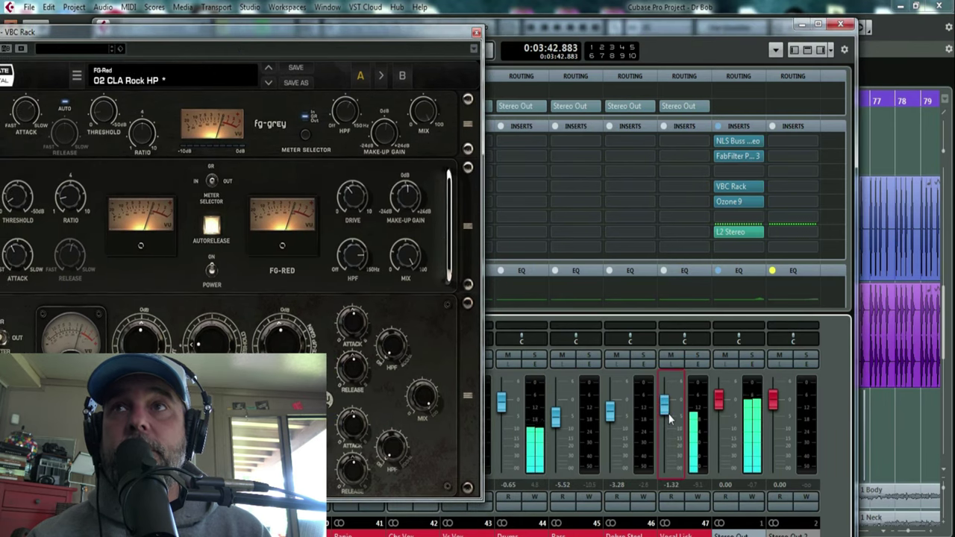
{"action": "scroll", "coordinate": [668, 413], "scroll_direction": "up", "scroll_amount": 1}
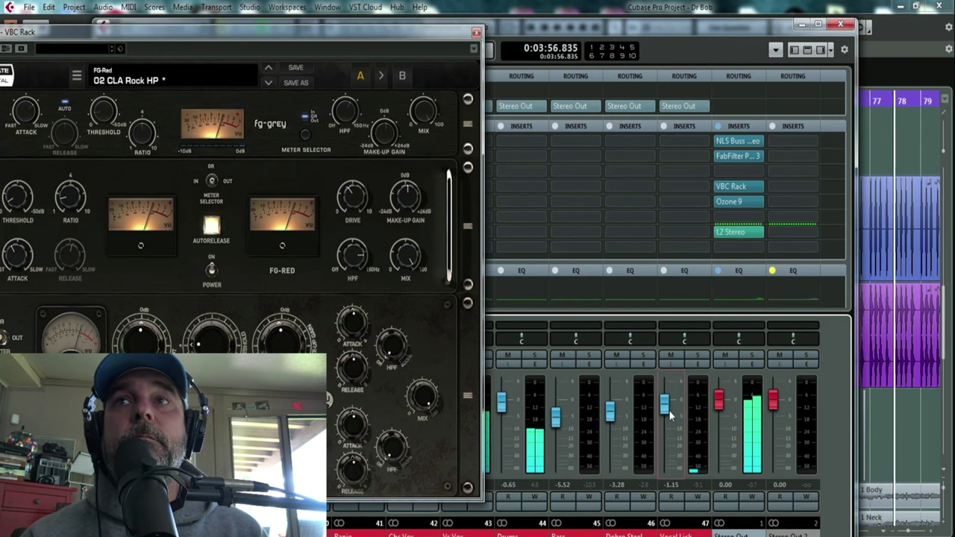
{"action": "scroll", "coordinate": [670, 409], "scroll_direction": "up", "scroll_amount": 1}
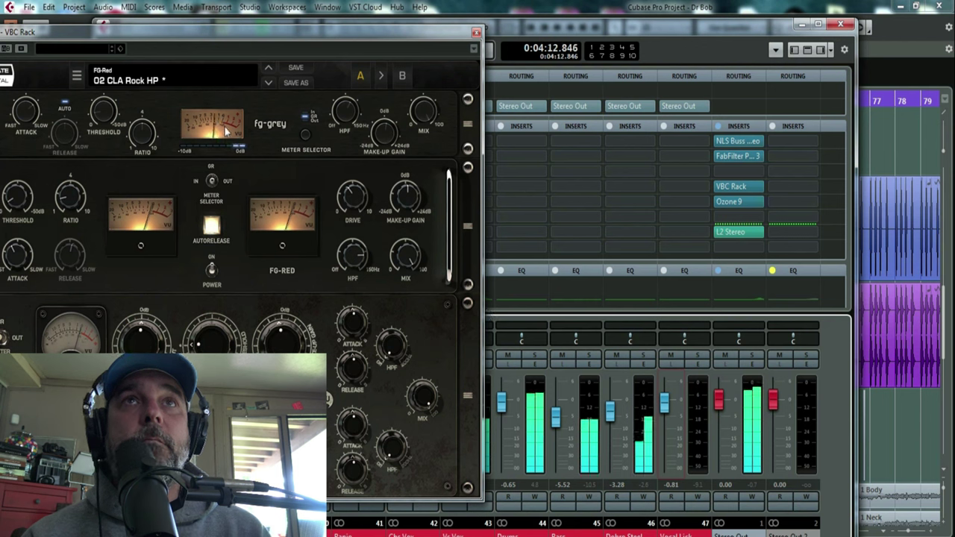
{"action": "left_click_drag", "start_coordinate": [560, 424], "coordinate": [555, 426]}
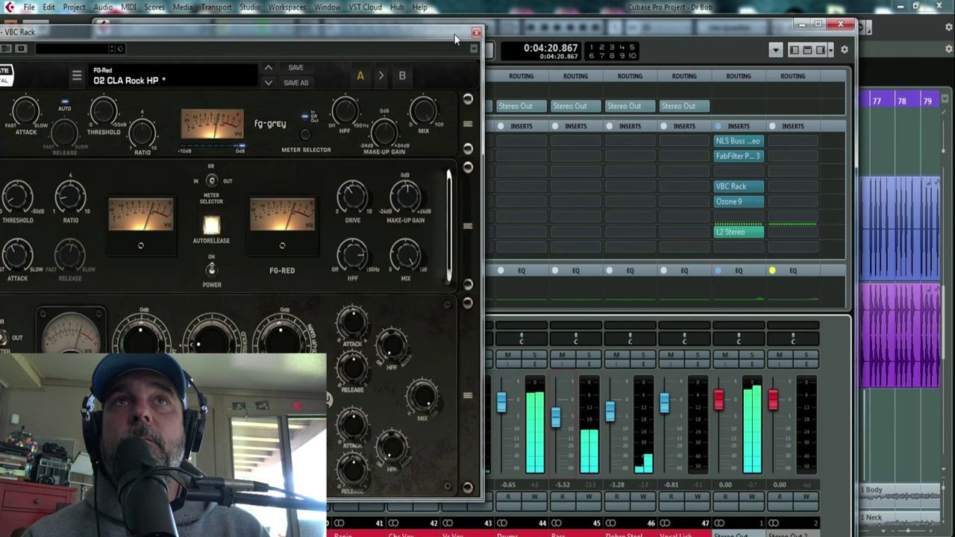
Close the VBC Rack window and MixConsole, and zoom the timeline out to bars 57–113
{"action": "left_click", "coordinate": [477, 34]}
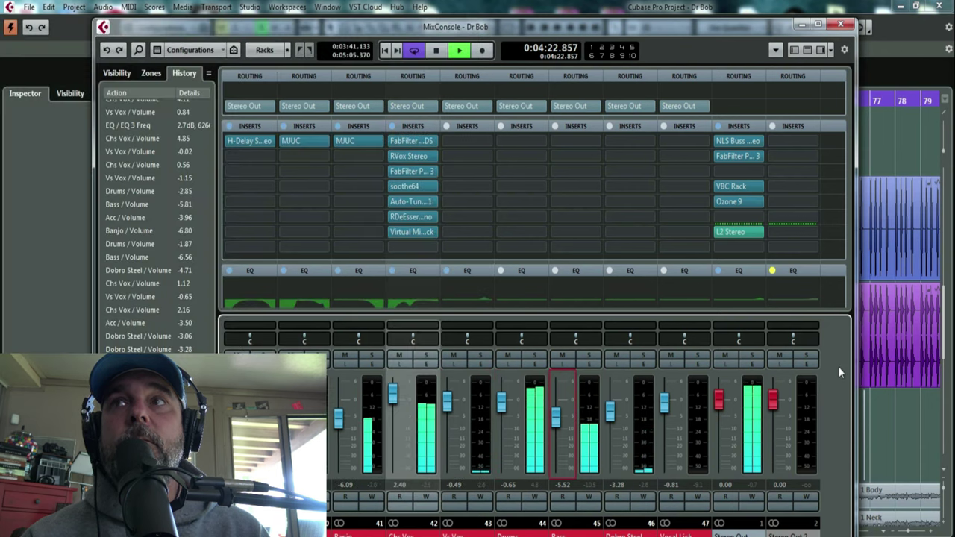
{"action": "key", "text": "F3"}
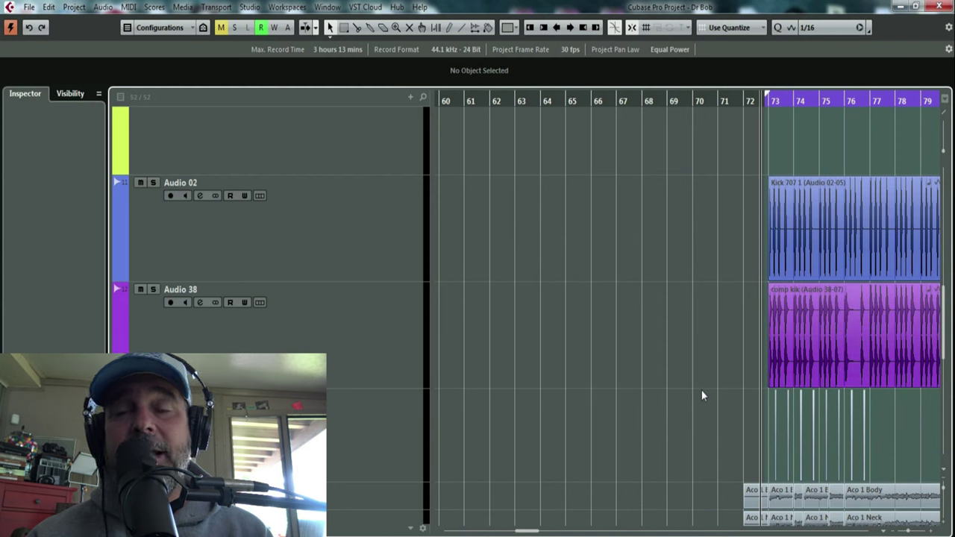
{"action": "scroll", "coordinate": [693, 388], "scroll_direction": "down", "scroll_amount": 3}
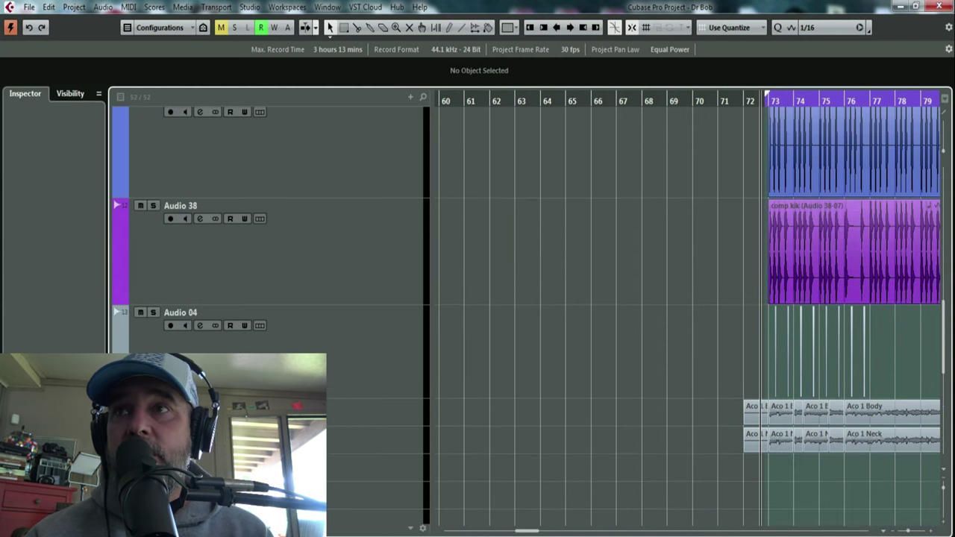
{"action": "left_click_drag", "start_coordinate": [909, 531], "coordinate": [876, 532]}
{"action": "scroll", "coordinate": [738, 419], "scroll_direction": "down", "scroll_amount": 6}
{"action": "scroll", "coordinate": [739, 420], "scroll_direction": "up", "scroll_amount": 10}
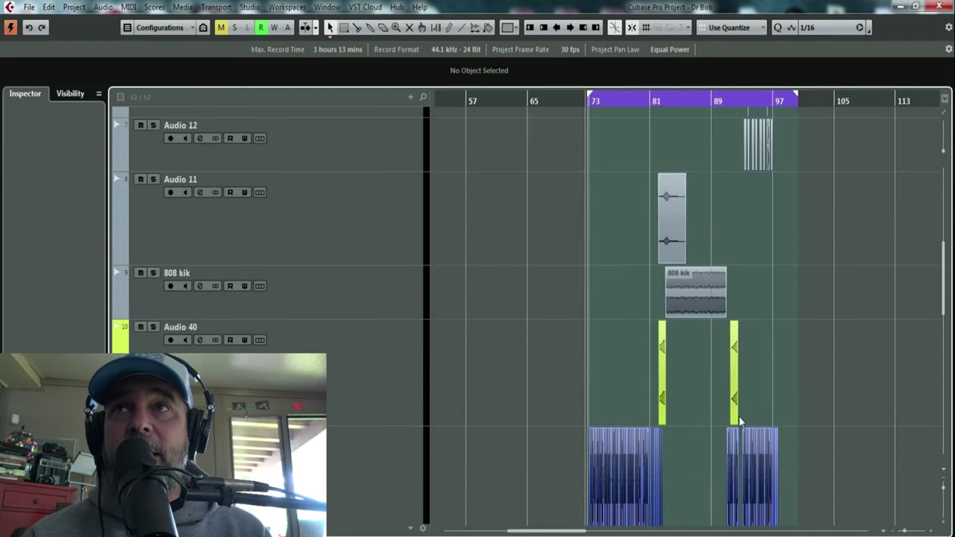